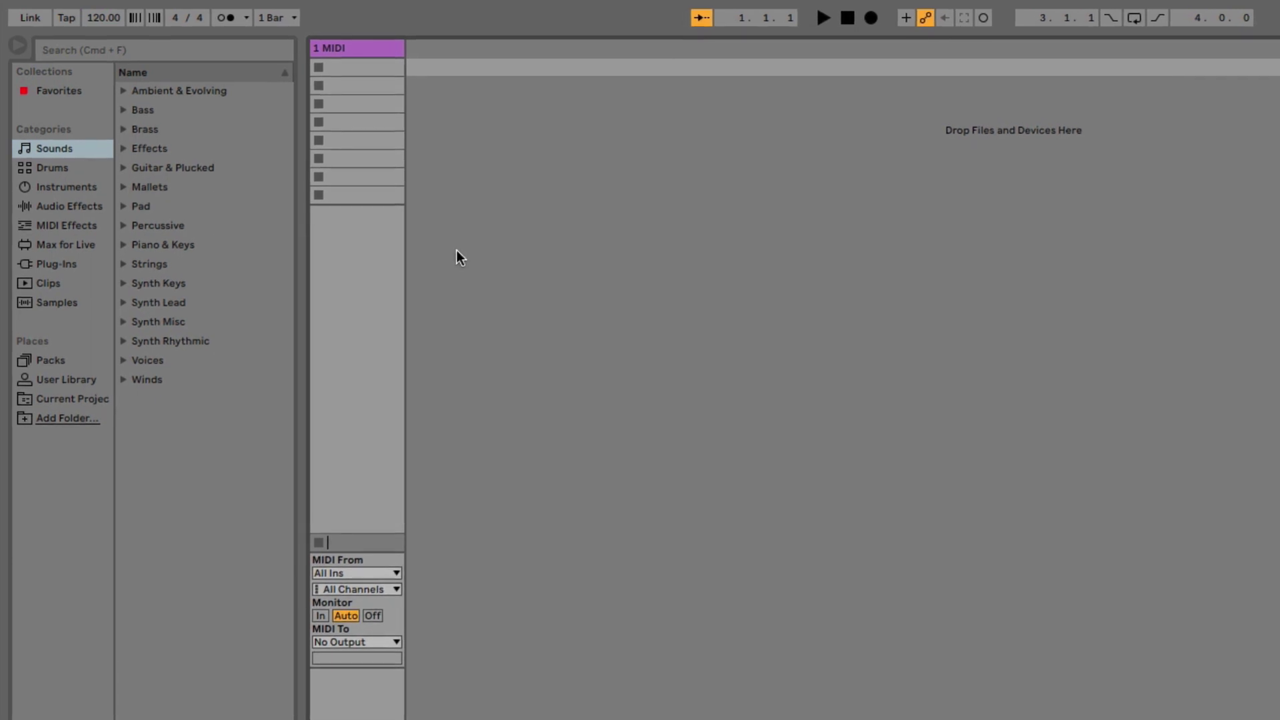
- Load the Maschine 2 VST plug-in from the Plug-Ins browser onto the 1 MIDI track
click(73, 266)
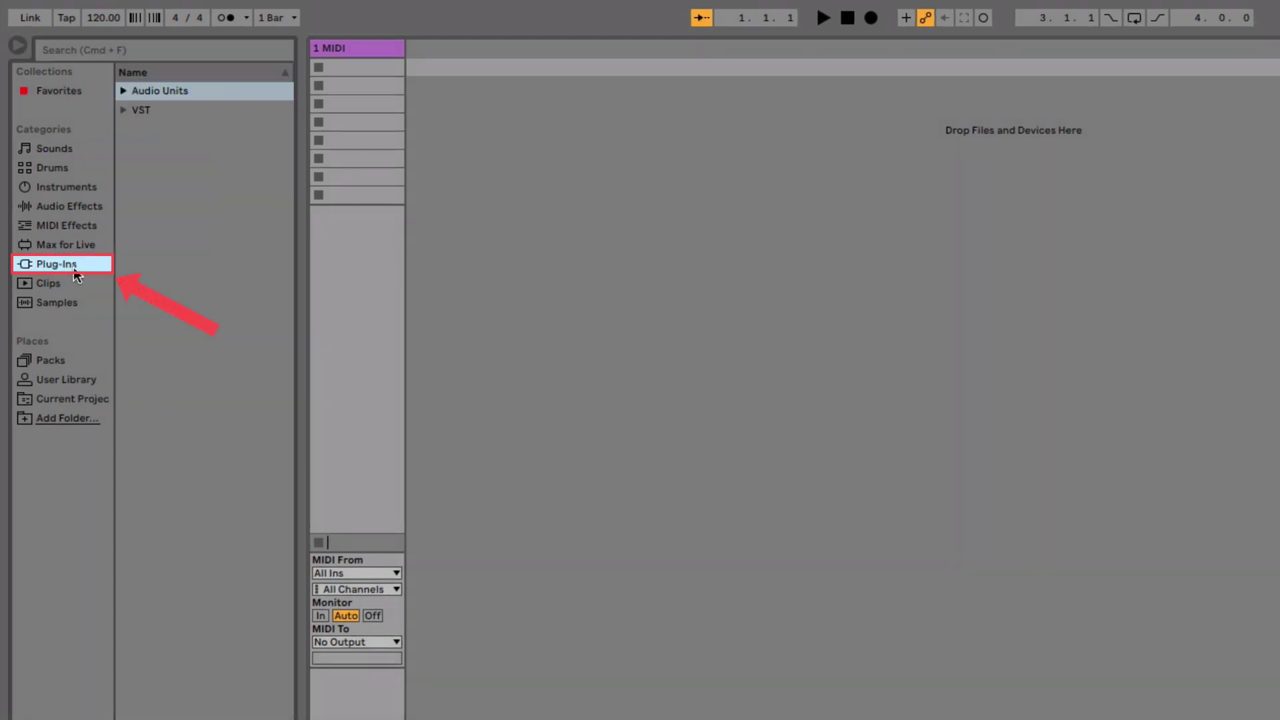
click(126, 110)
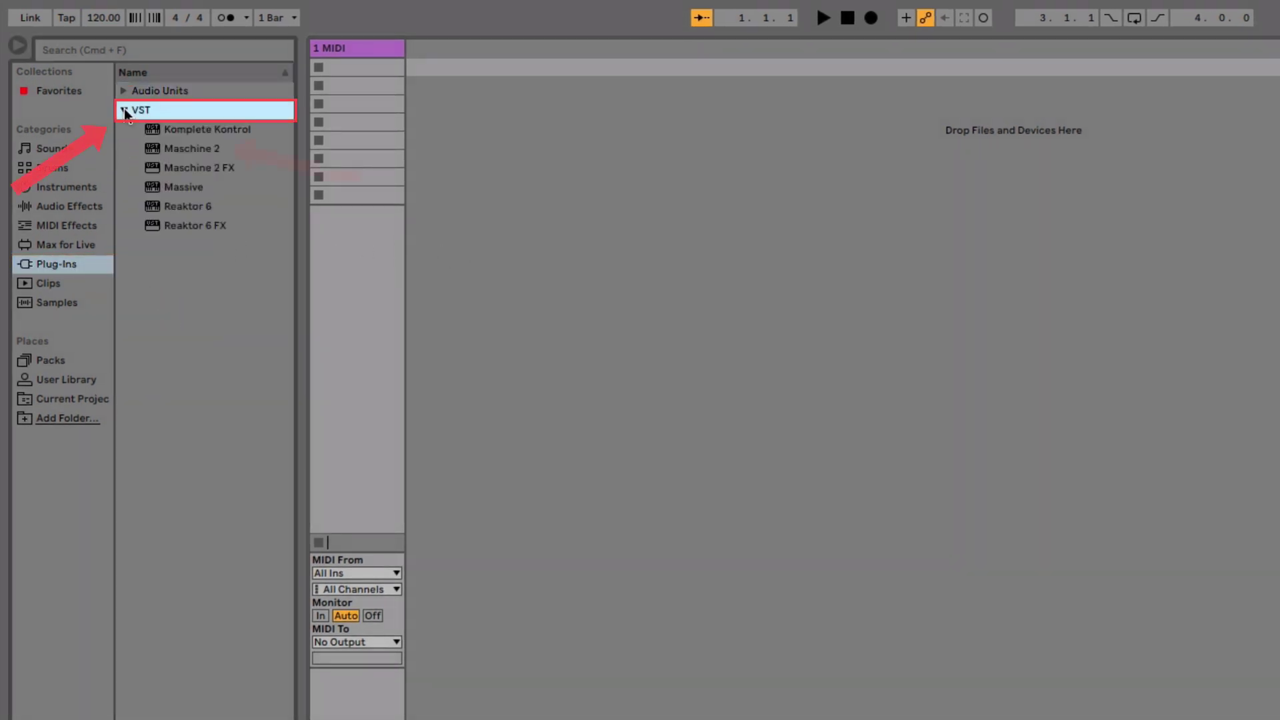
drag(188, 148, 365, 45)
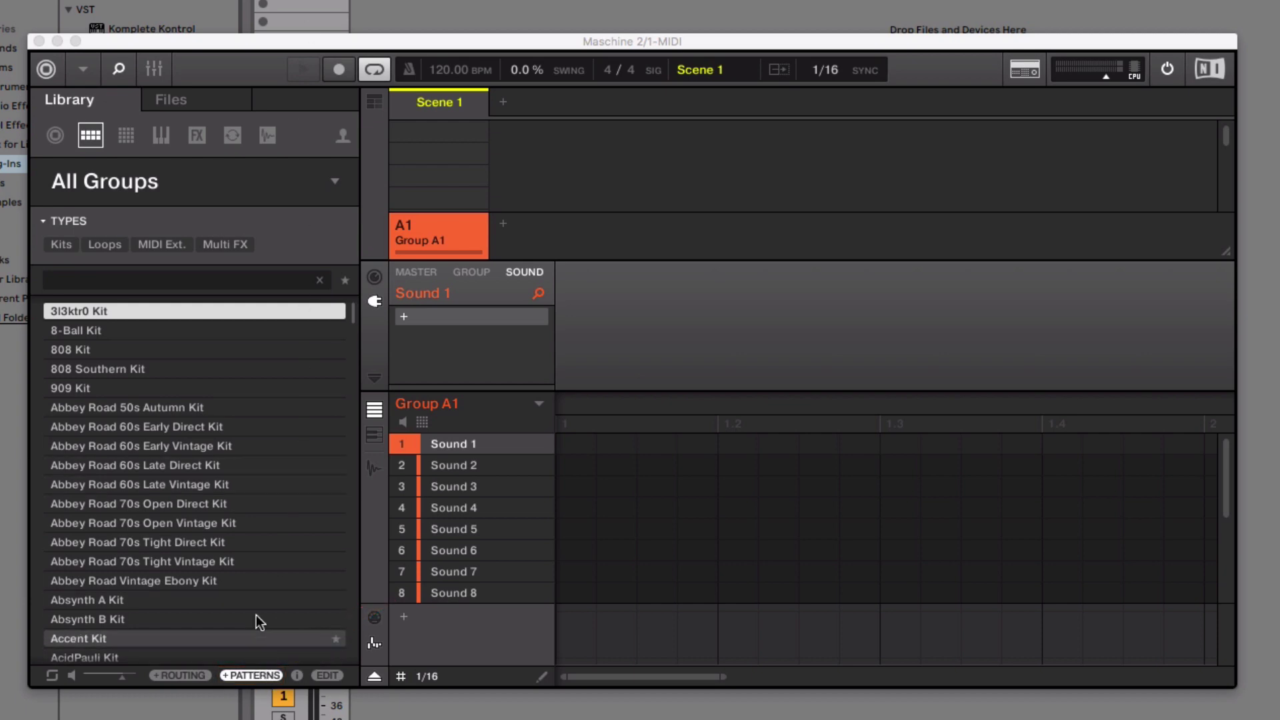
- Load the 8-Ball Kit into group A1 and start playing its Pattern 1 drums
double_click(216, 330)
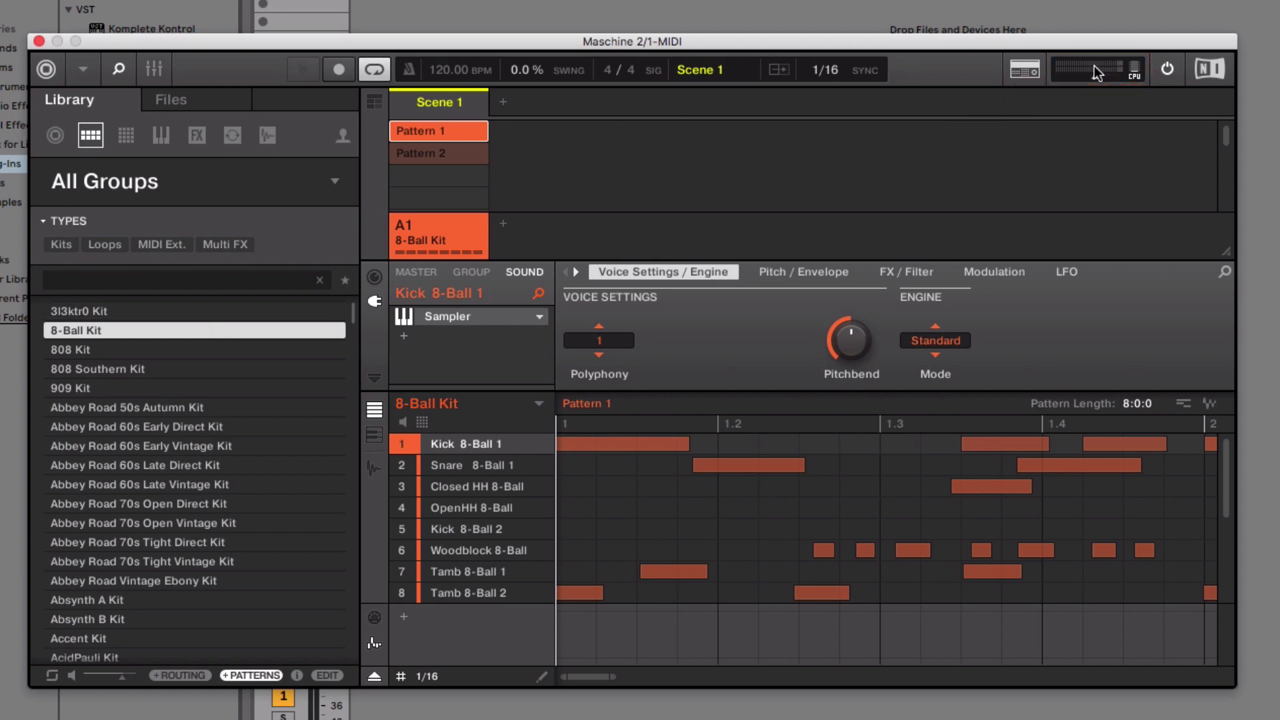
key(space)
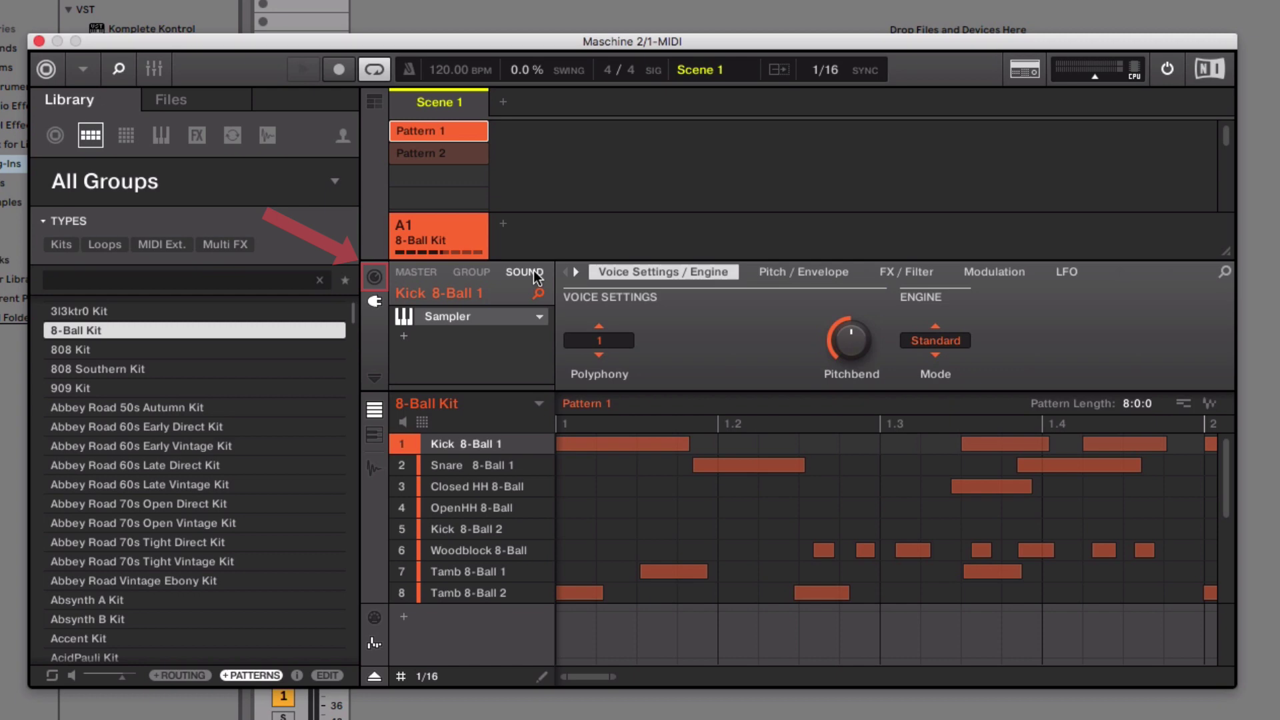
- Set the Kick 8-Ball 1 sound's output Audio Dest. to Ext. 1
click(374, 279)
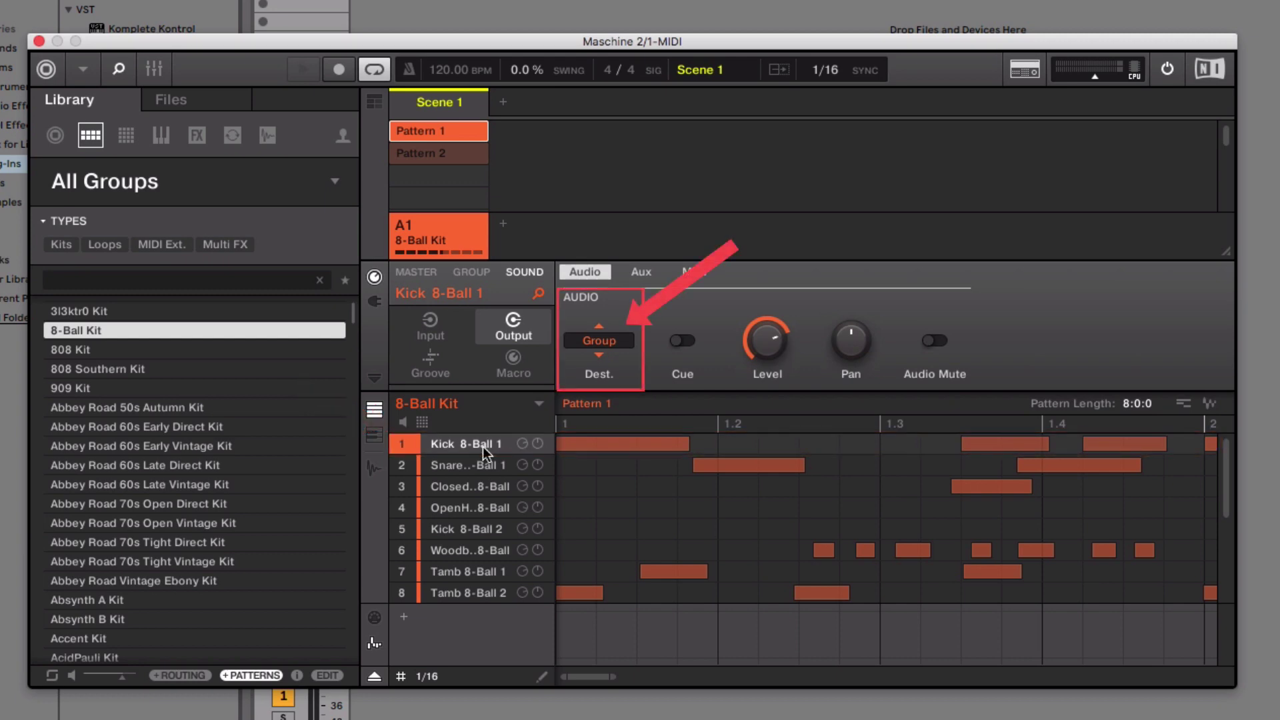
click(594, 341)
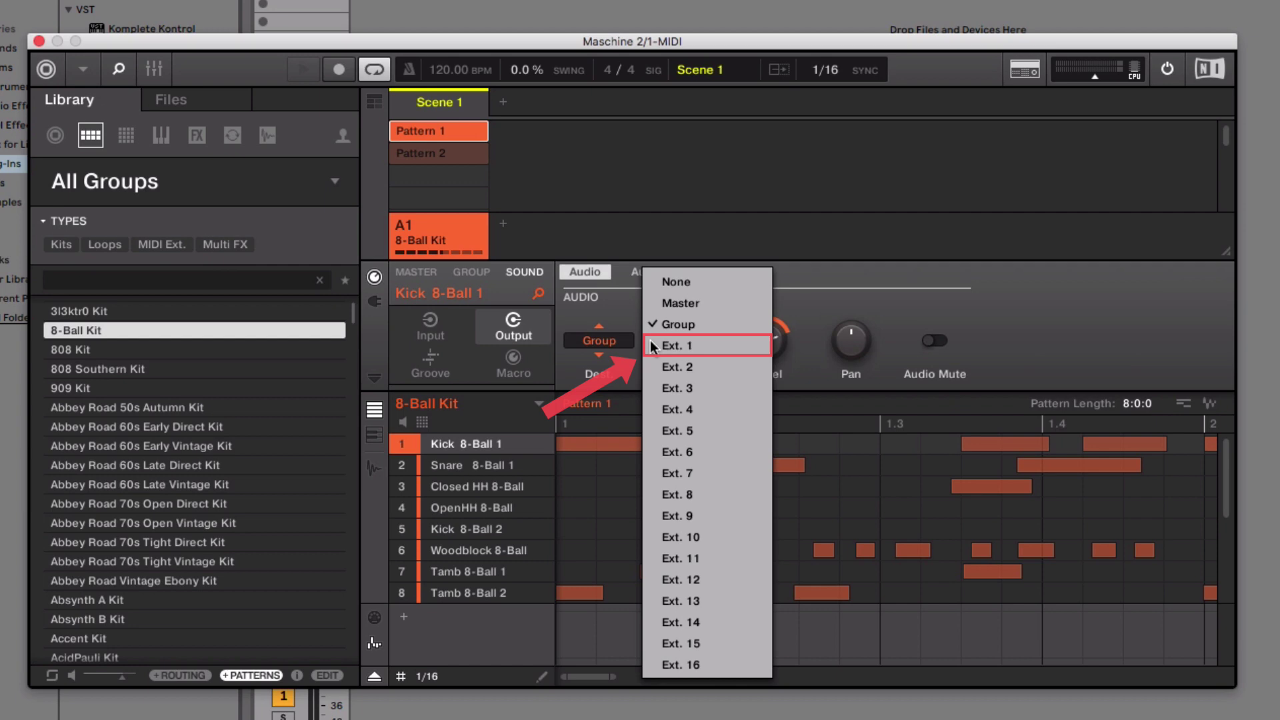
click(706, 347)
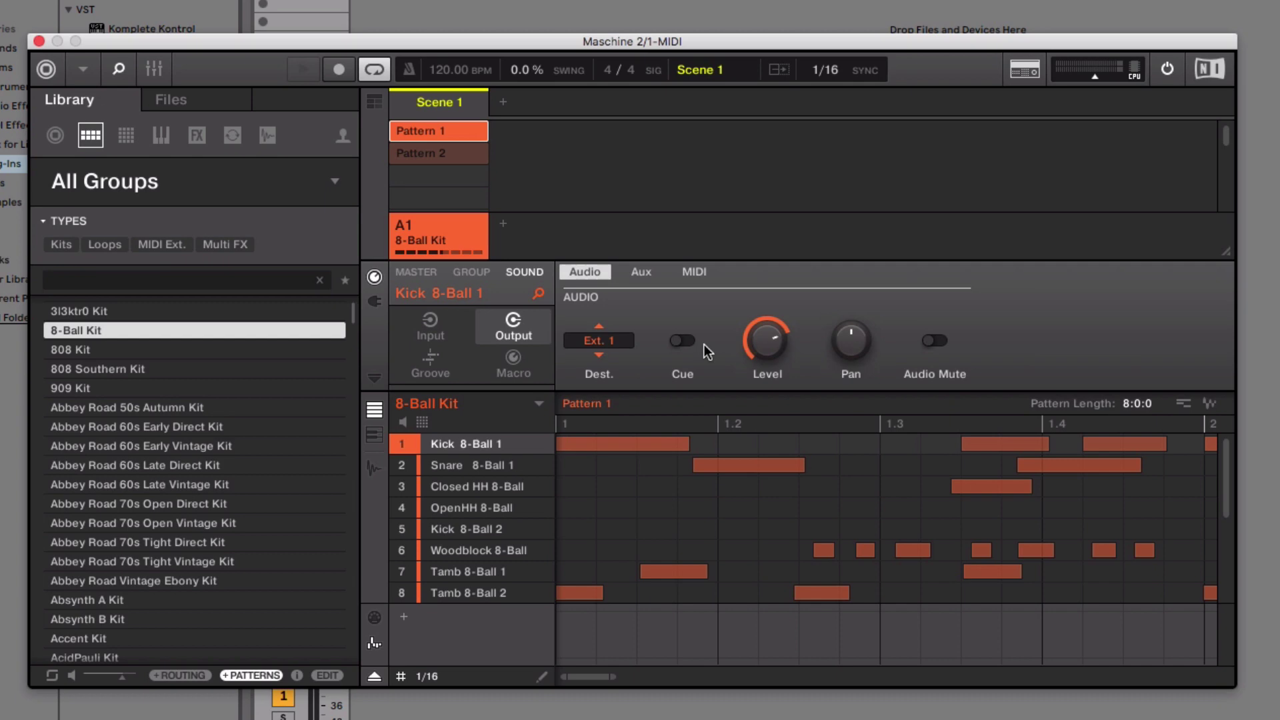
- Route Snare 8-Ball 1 to Ext. 2, Closed HH to Ext. 3, OpenHH to Ext. 4, and Lick 8-Ball to Ext. 16
click(487, 464)
click(599, 340)
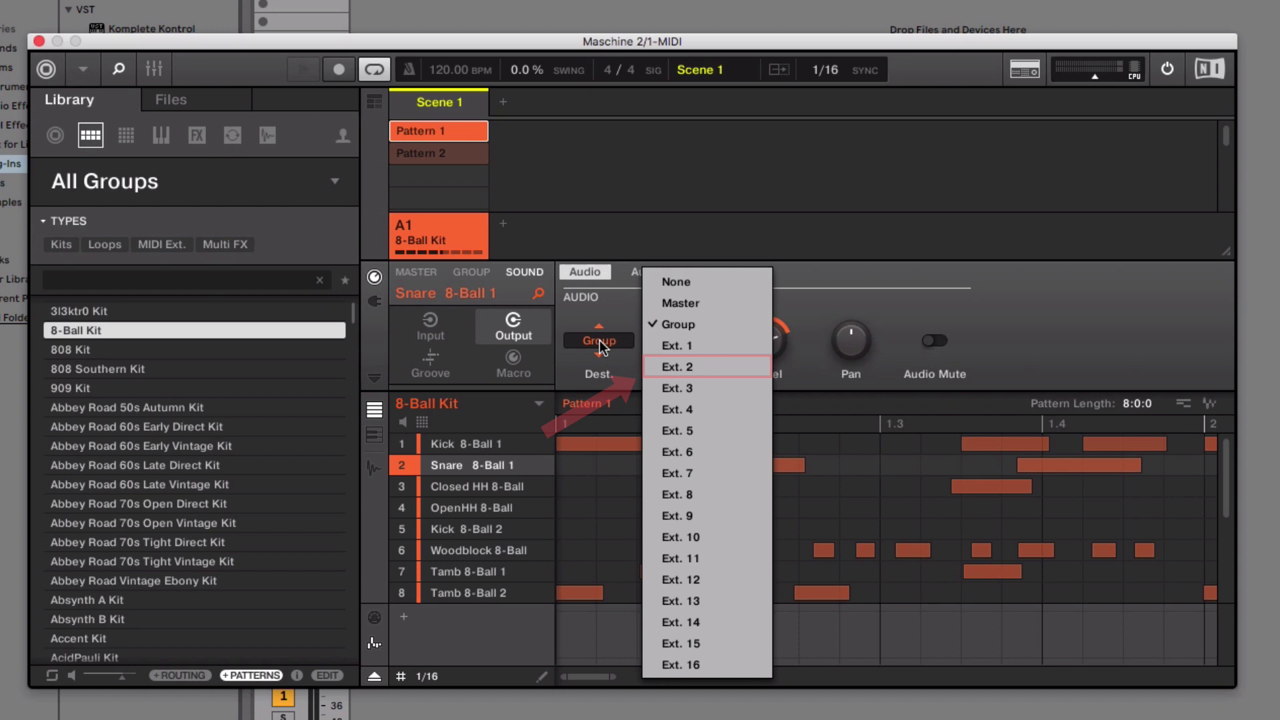
click(706, 378)
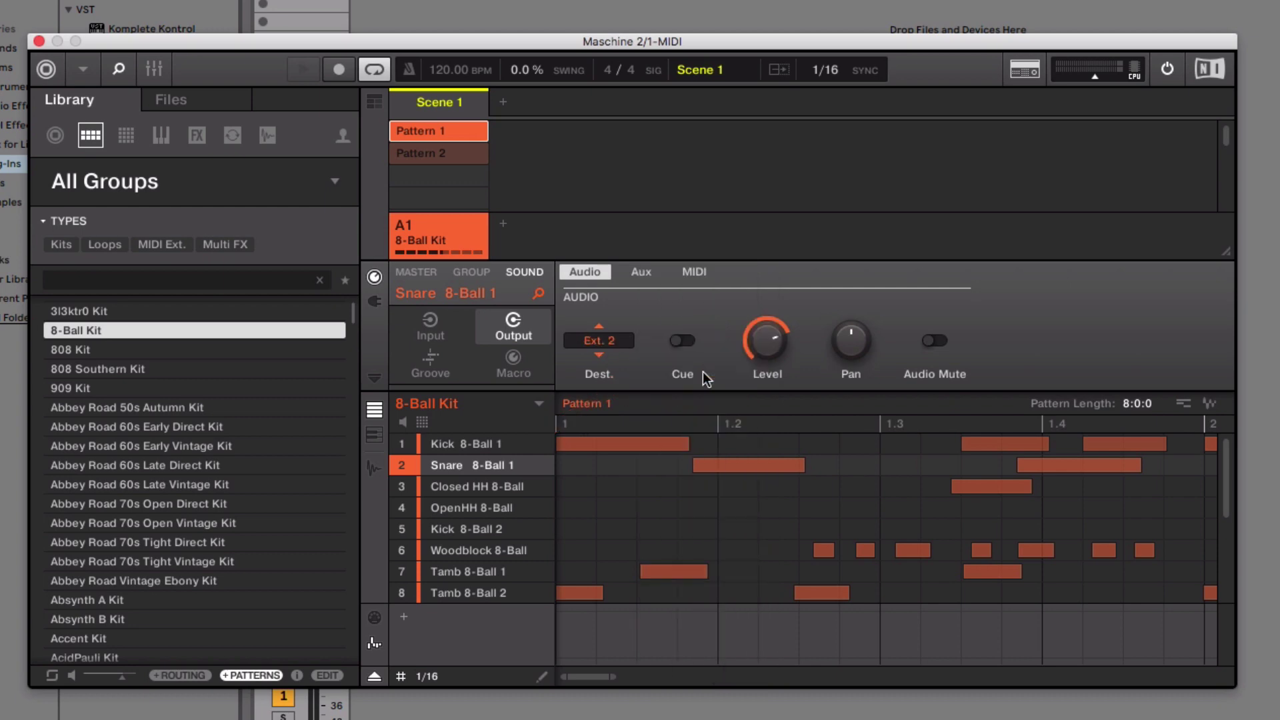
click(480, 479)
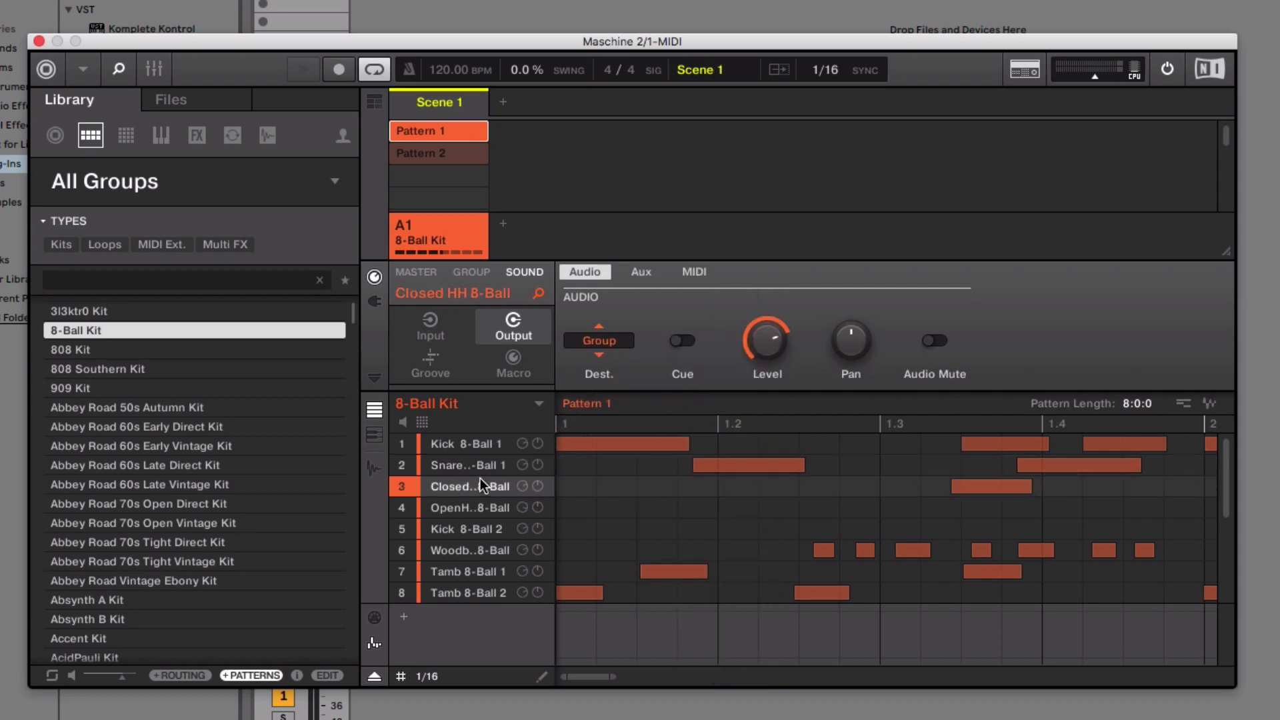
click(604, 343)
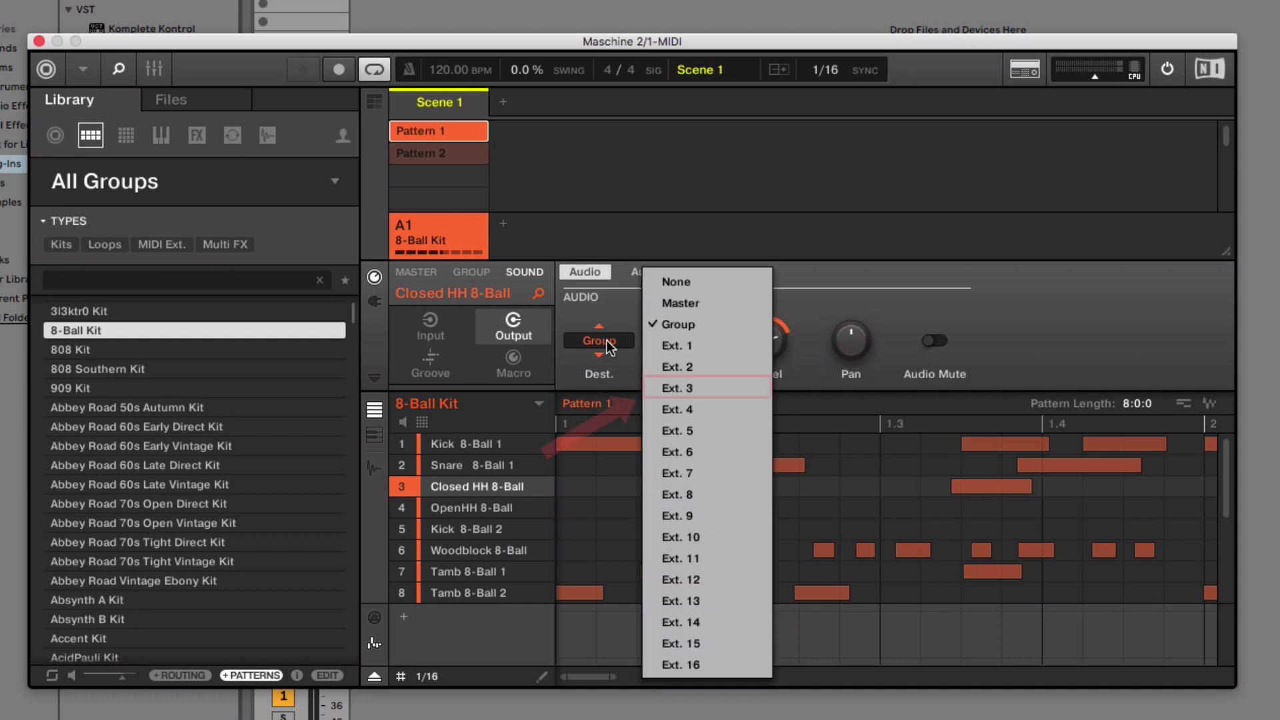
click(693, 386)
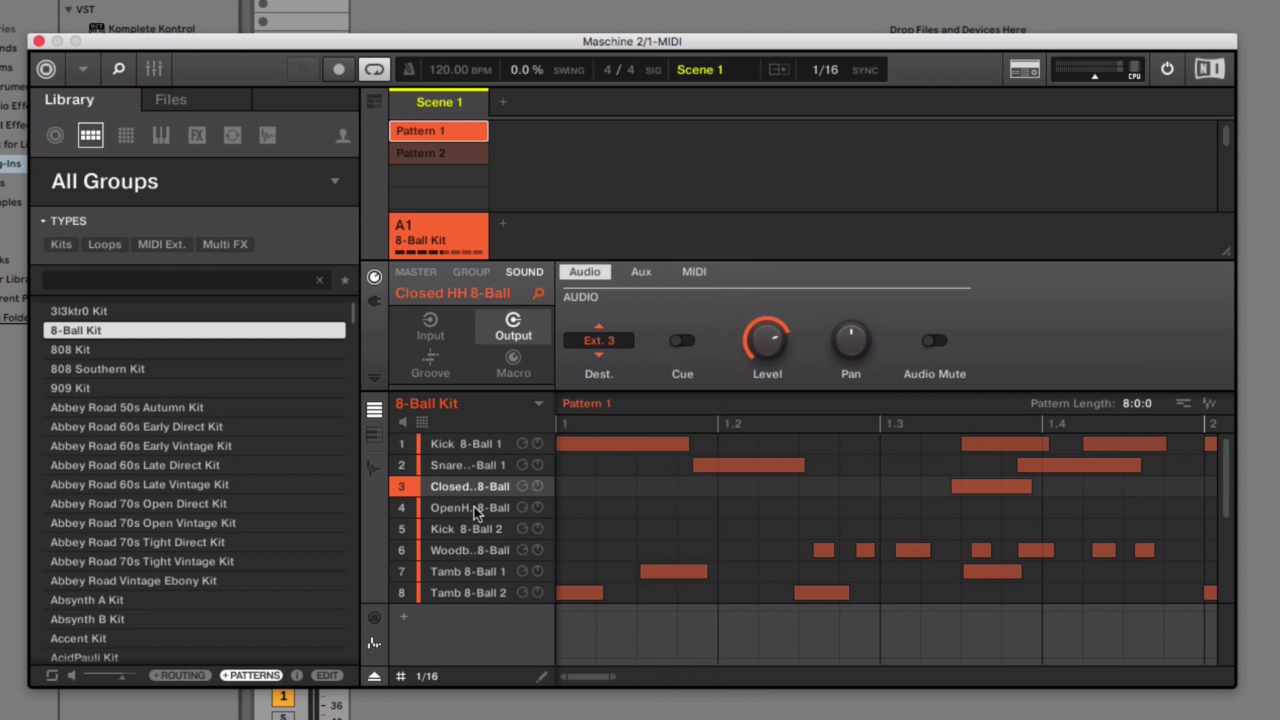
click(466, 508)
click(599, 340)
click(694, 406)
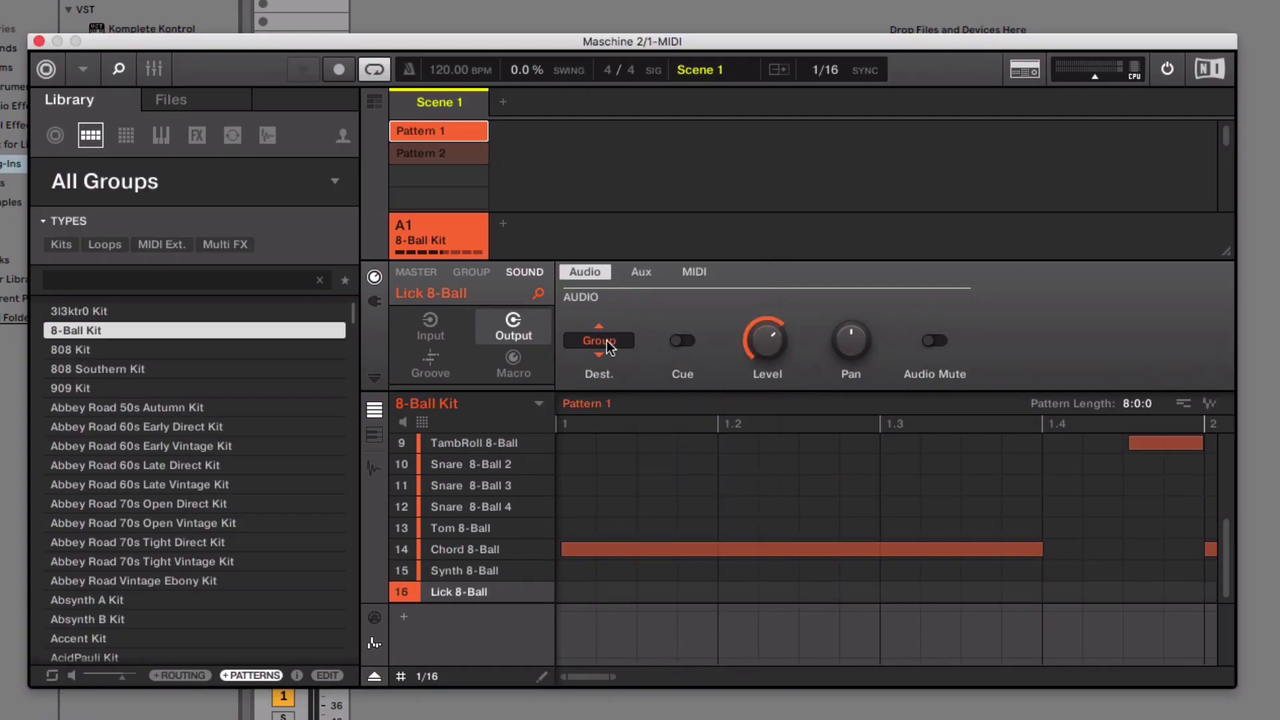
click(600, 342)
click(704, 661)
- Close the Maschine 2 window and insert new audio tracks, 2 Audio through 9 Audio
click(38, 41)
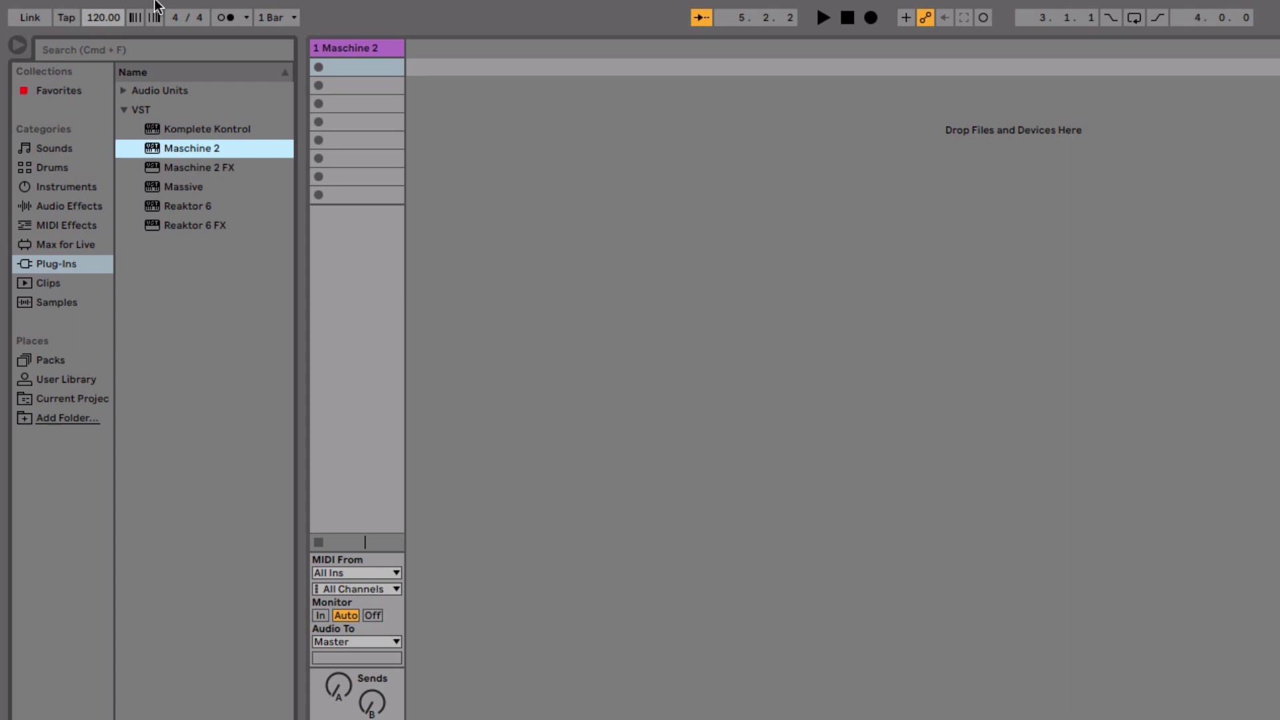
mouse_move(156, 6)
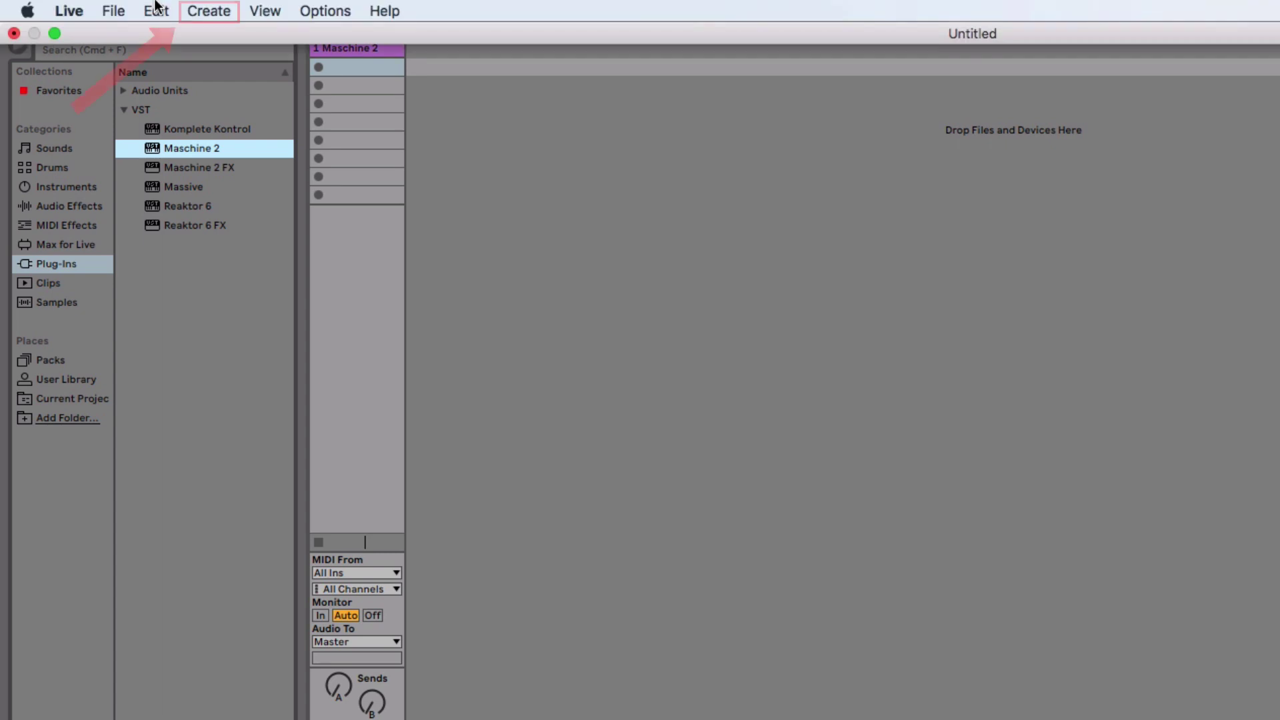
click(206, 12)
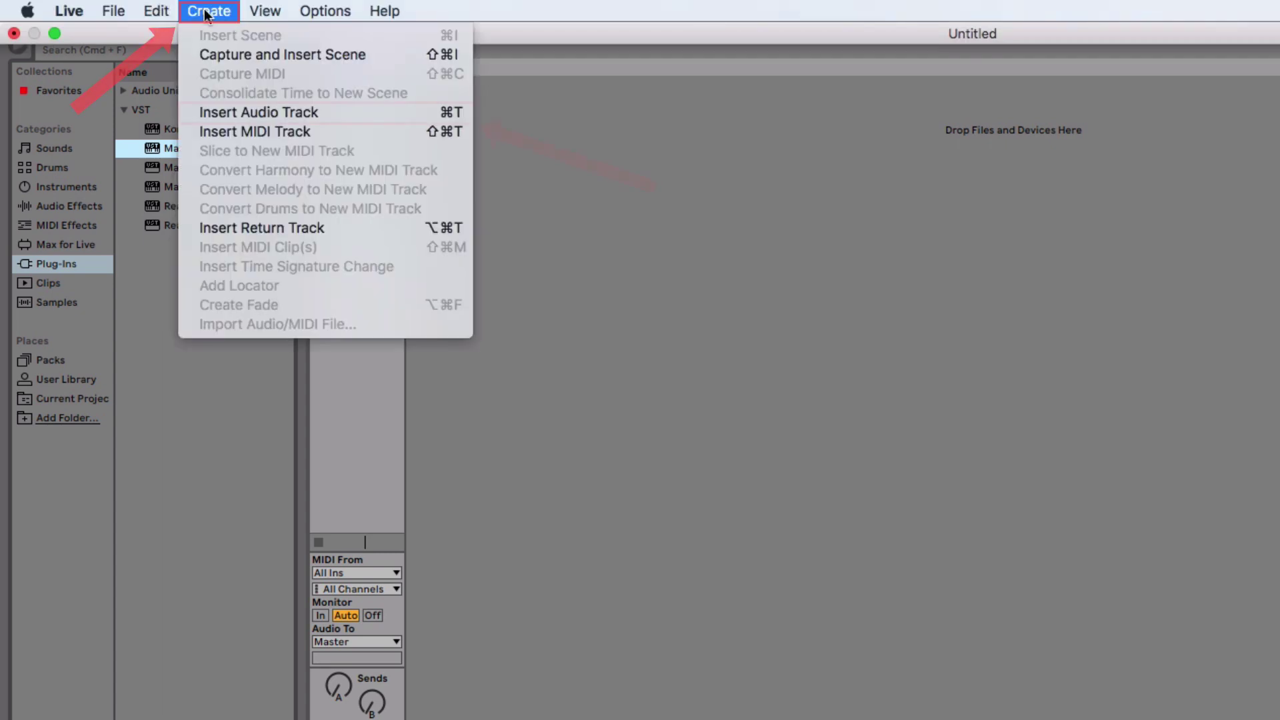
click(290, 107)
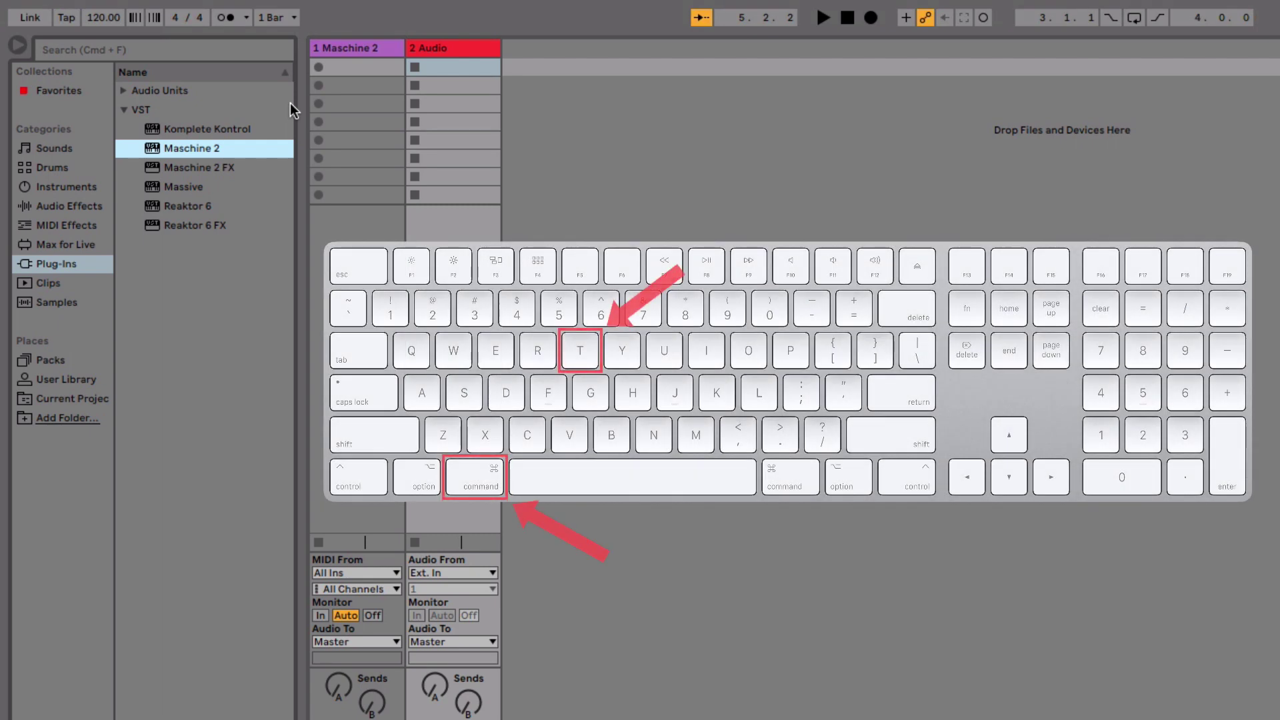
key(super+t)
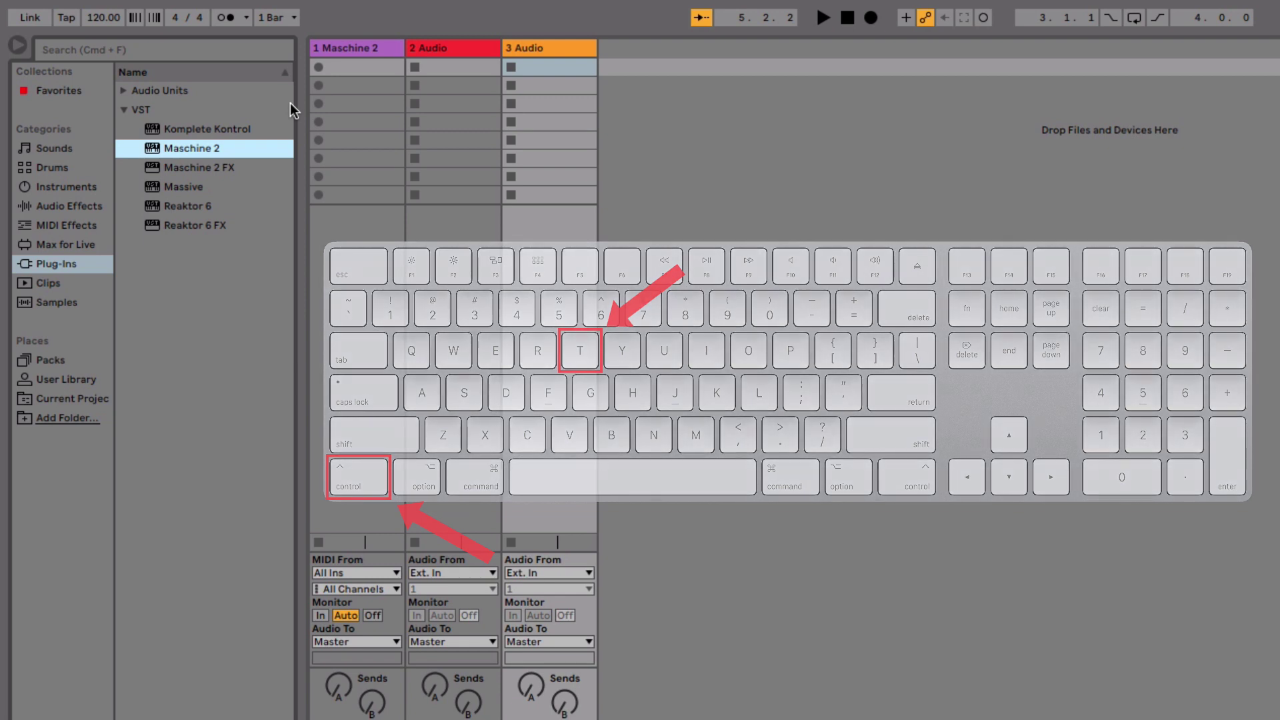
key(super+t)
key(super+t)
key(super+t)
key(super+t)
key(super+t)
key(super+t)
key(super+t)
key(super+t)
key(super+t)
key(super+t)
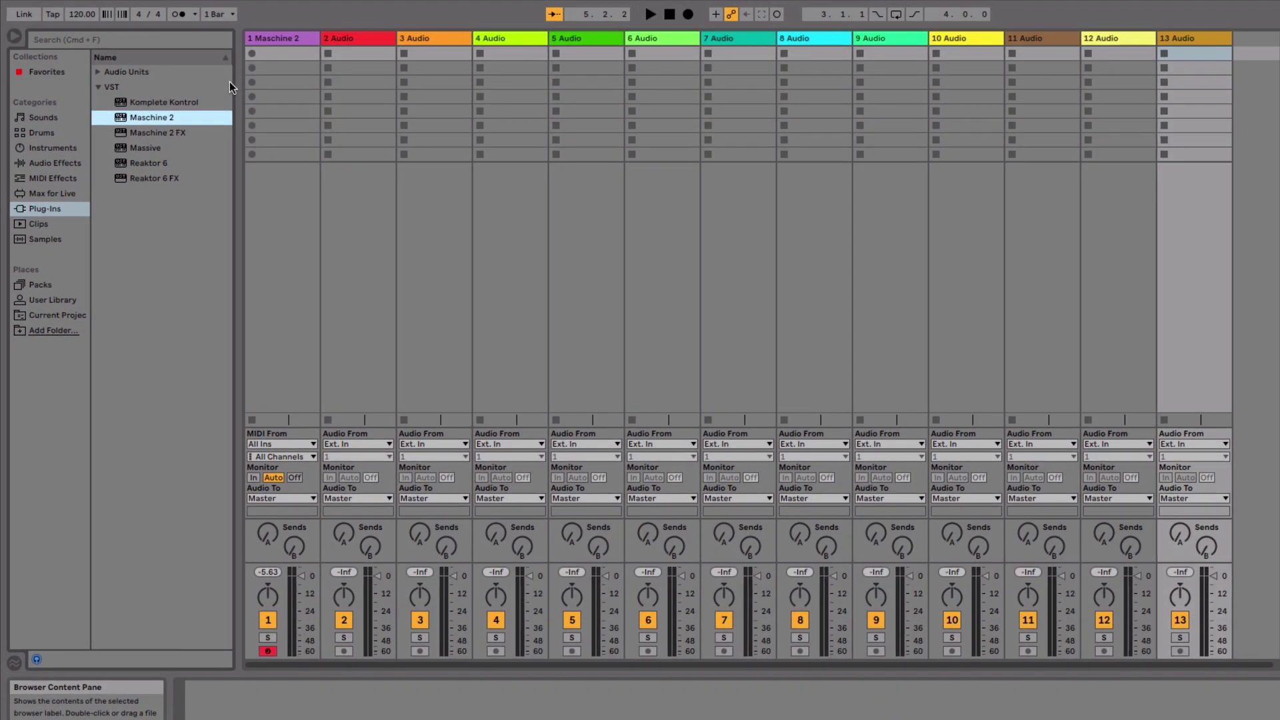
key(super+t)
key(super+t)
key(super+t)
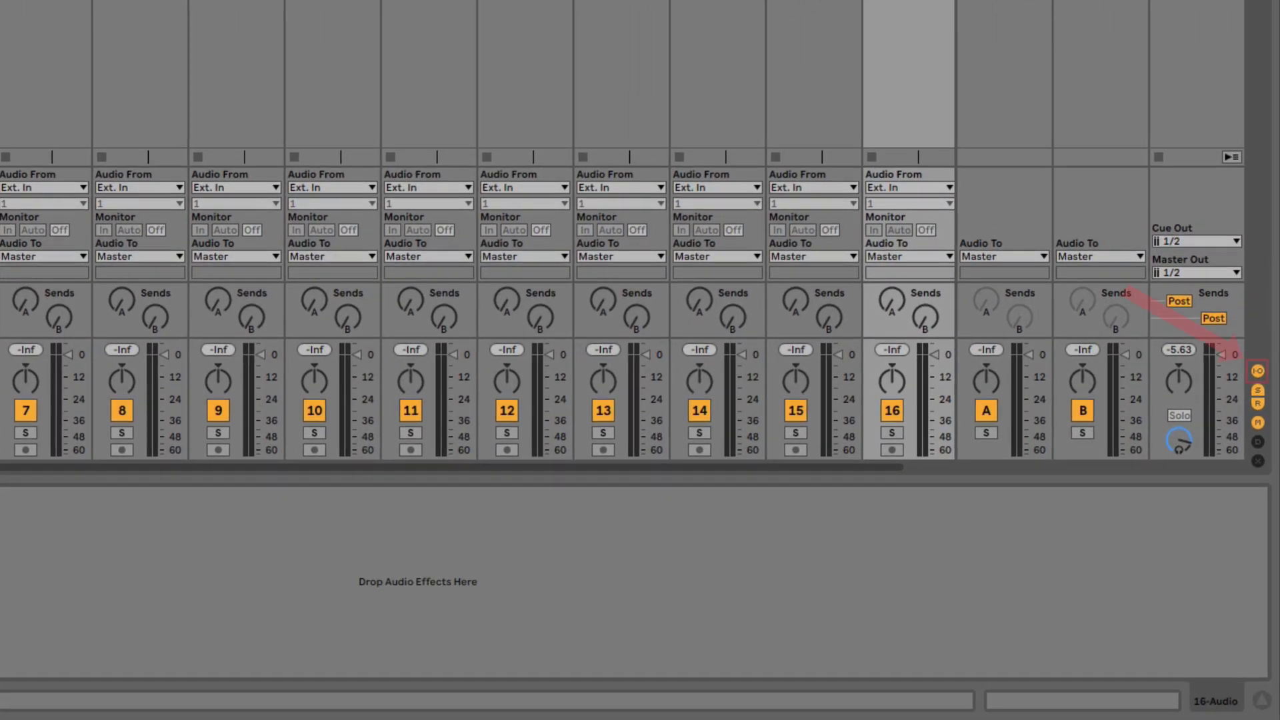
click(1258, 371)
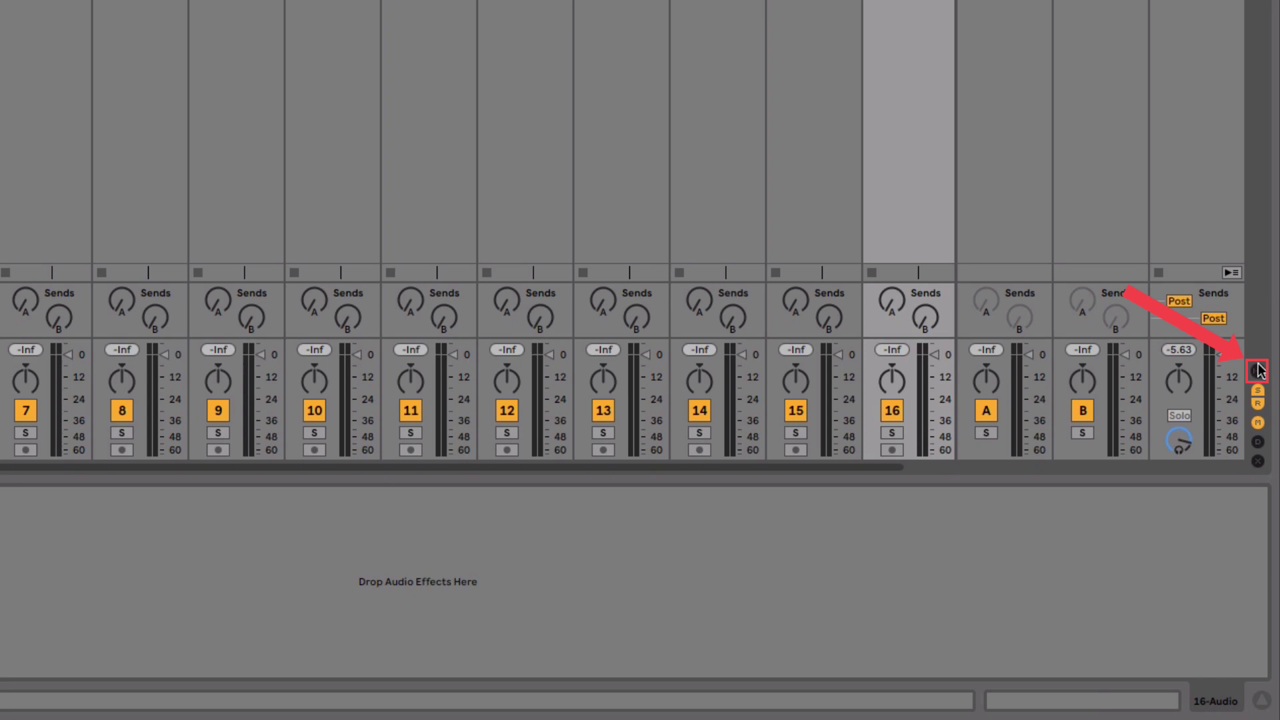
click(1258, 370)
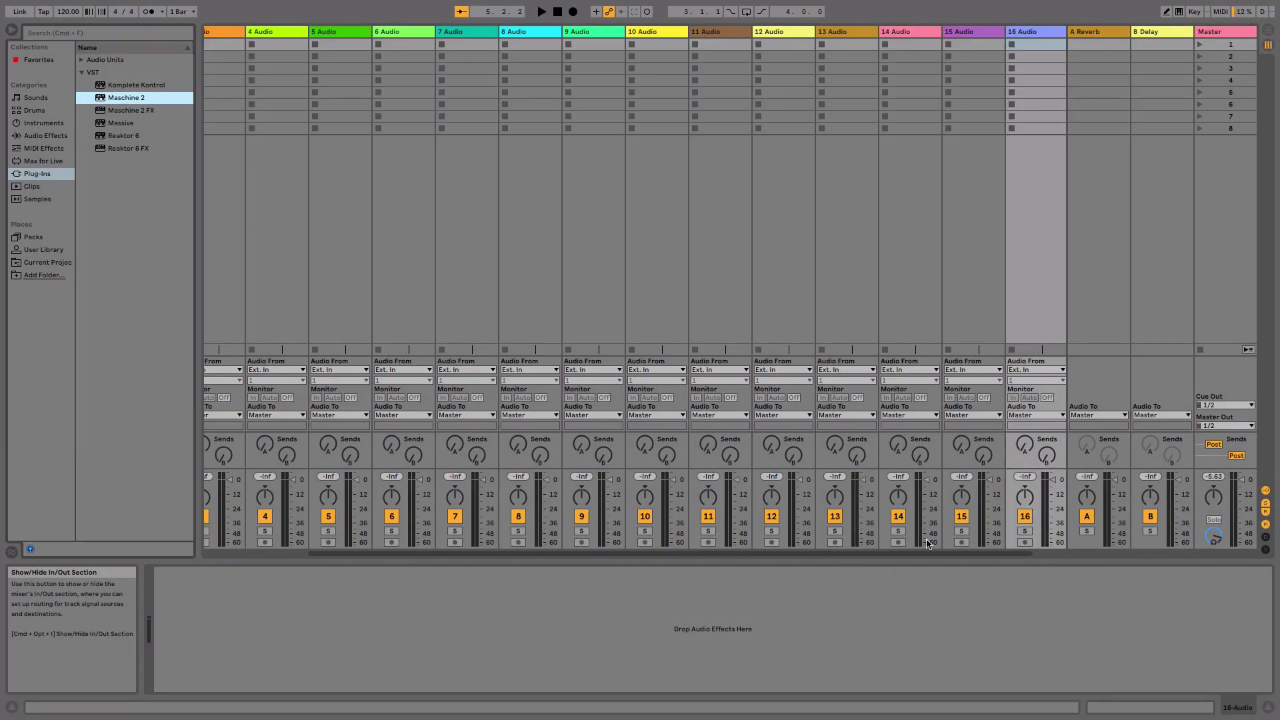
- Set tracks 2 and 3 to take input from 1-Maschine 2, Maschine Out 2 and Out 3
drag(914, 539, 778, 546)
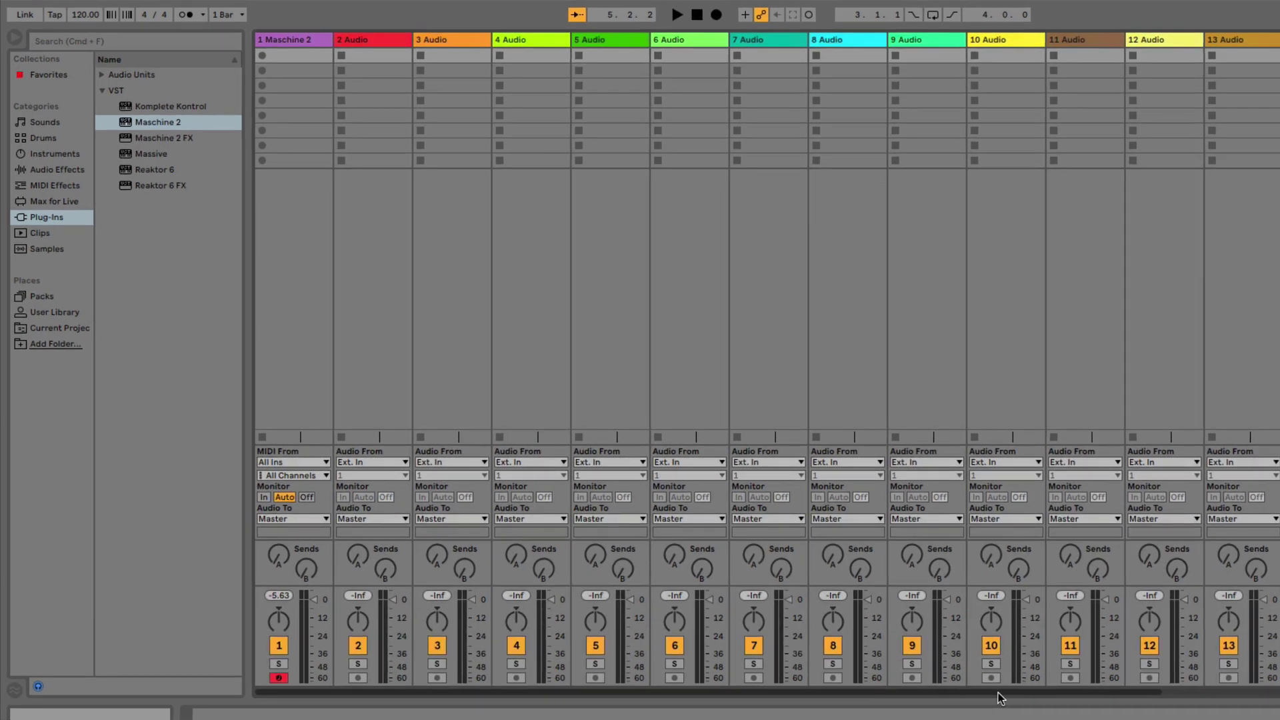
click(399, 463)
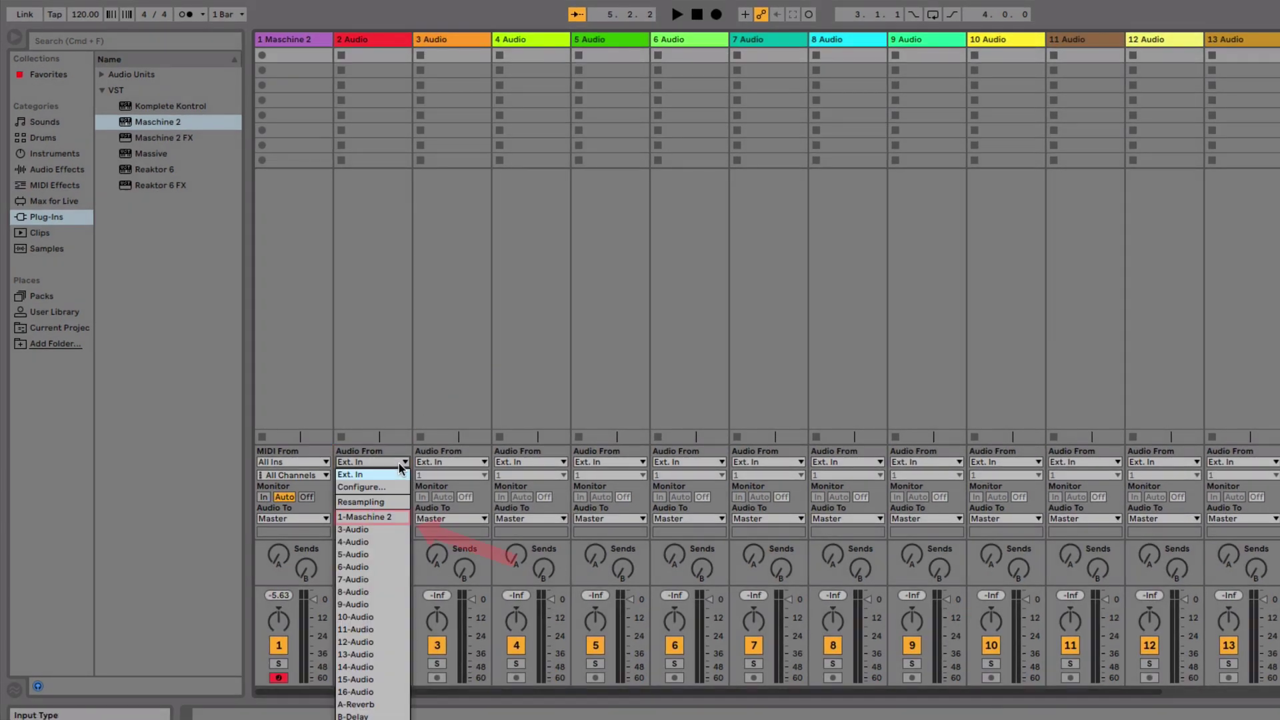
click(400, 517)
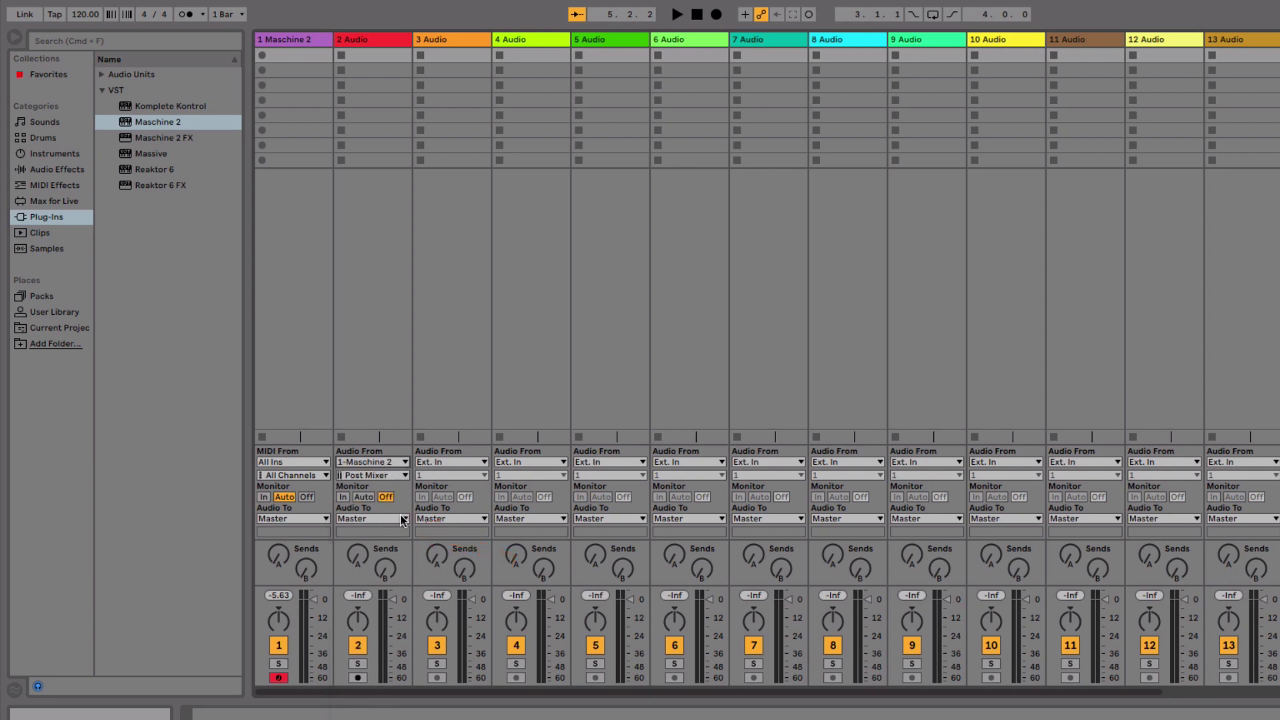
click(401, 476)
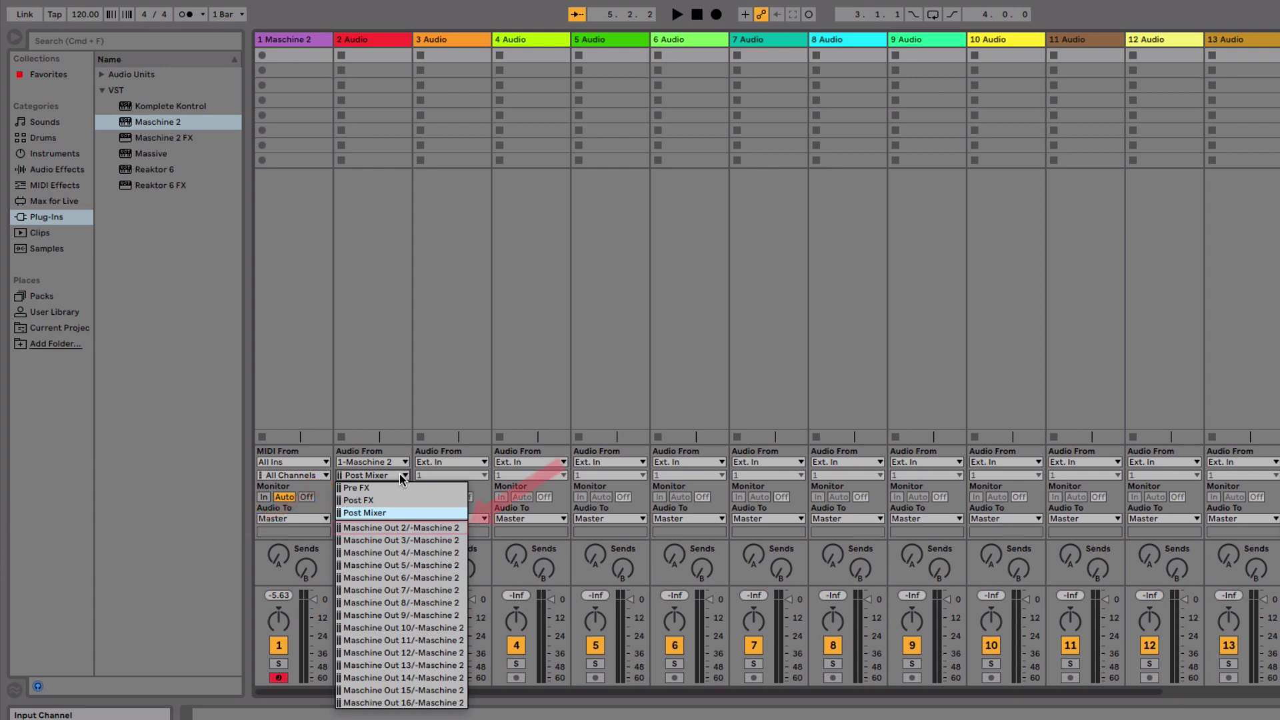
click(409, 524)
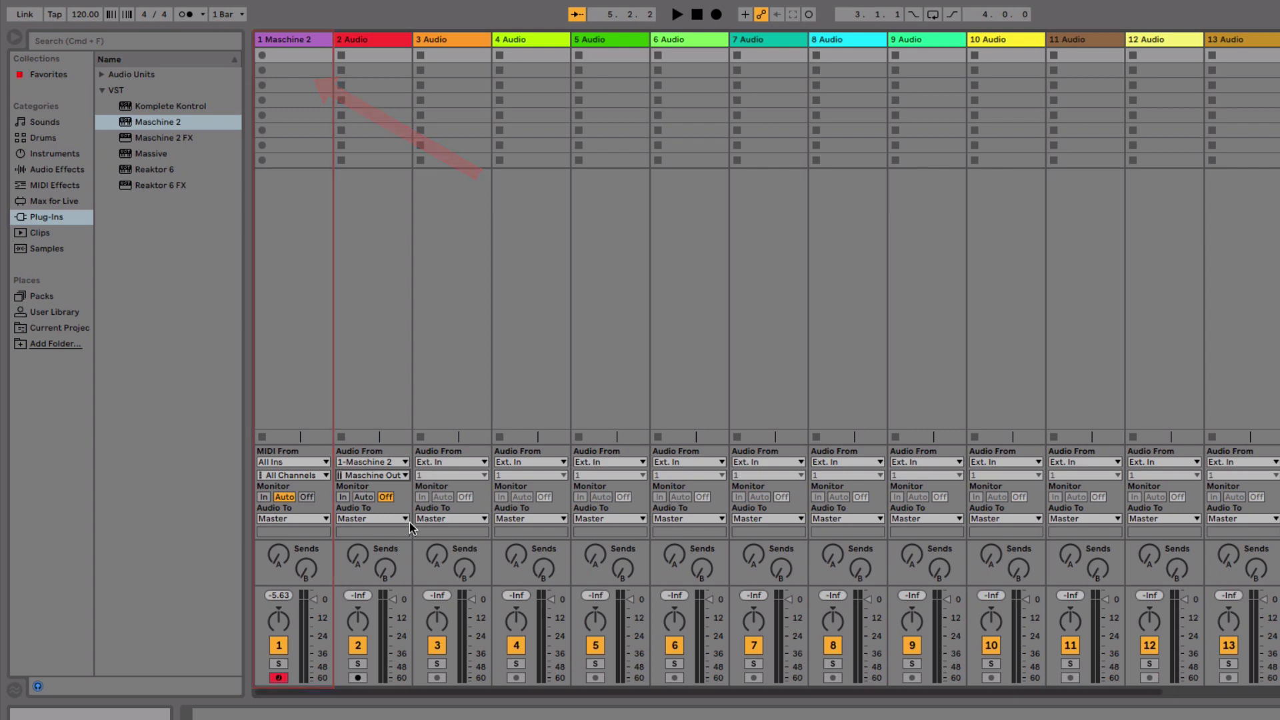
click(485, 462)
click(476, 517)
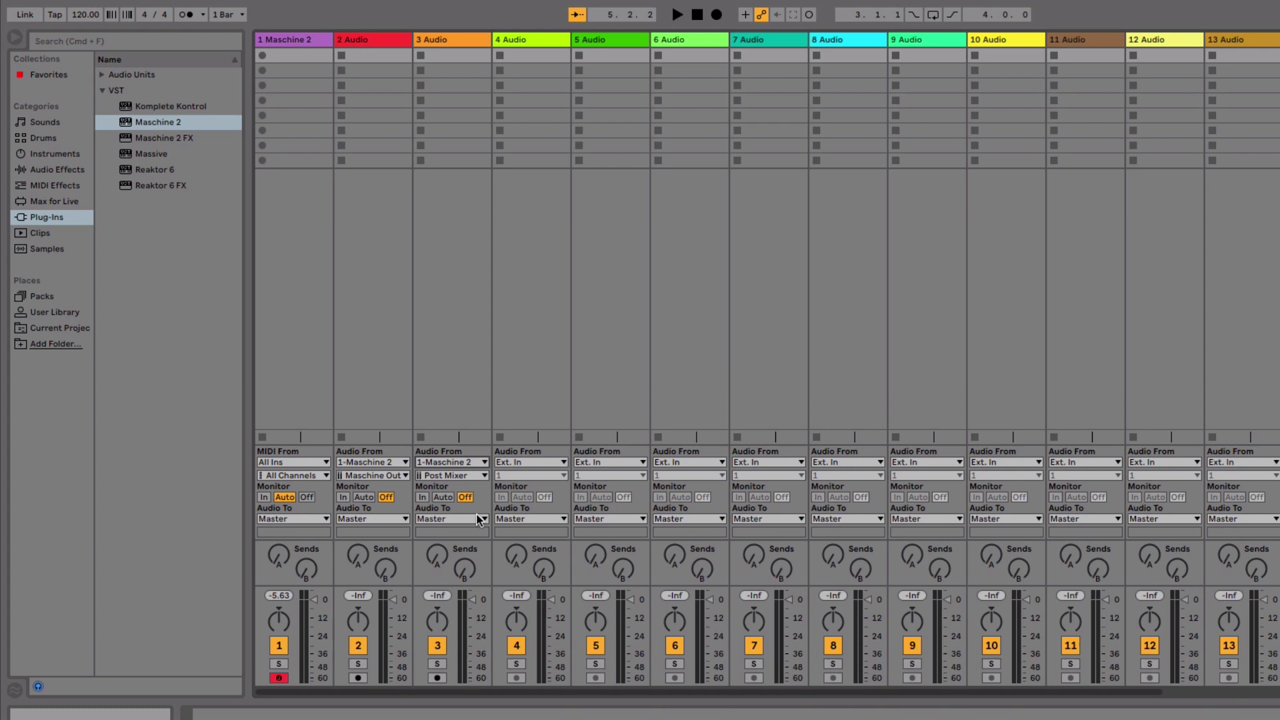
click(482, 476)
click(480, 540)
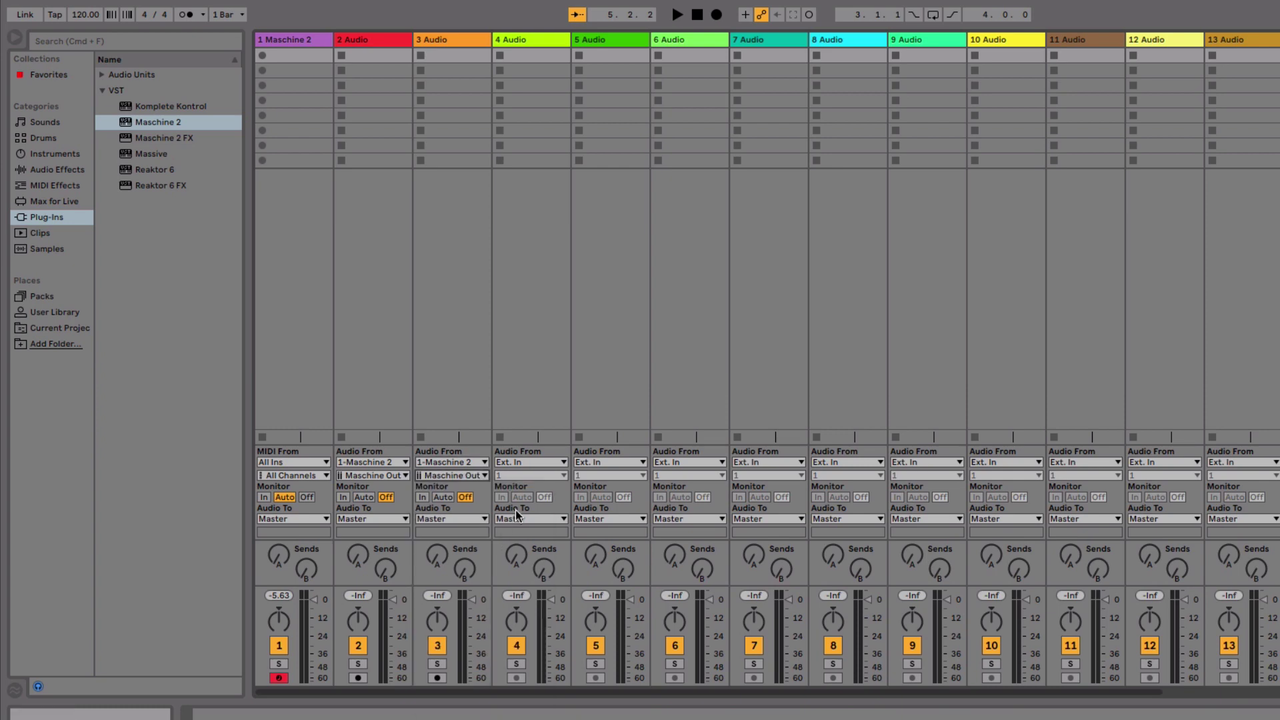
- Set tracks 4 and 16 to take input from 1-Maschine 2, Maschine Out 4 and Out 16
click(561, 463)
click(554, 516)
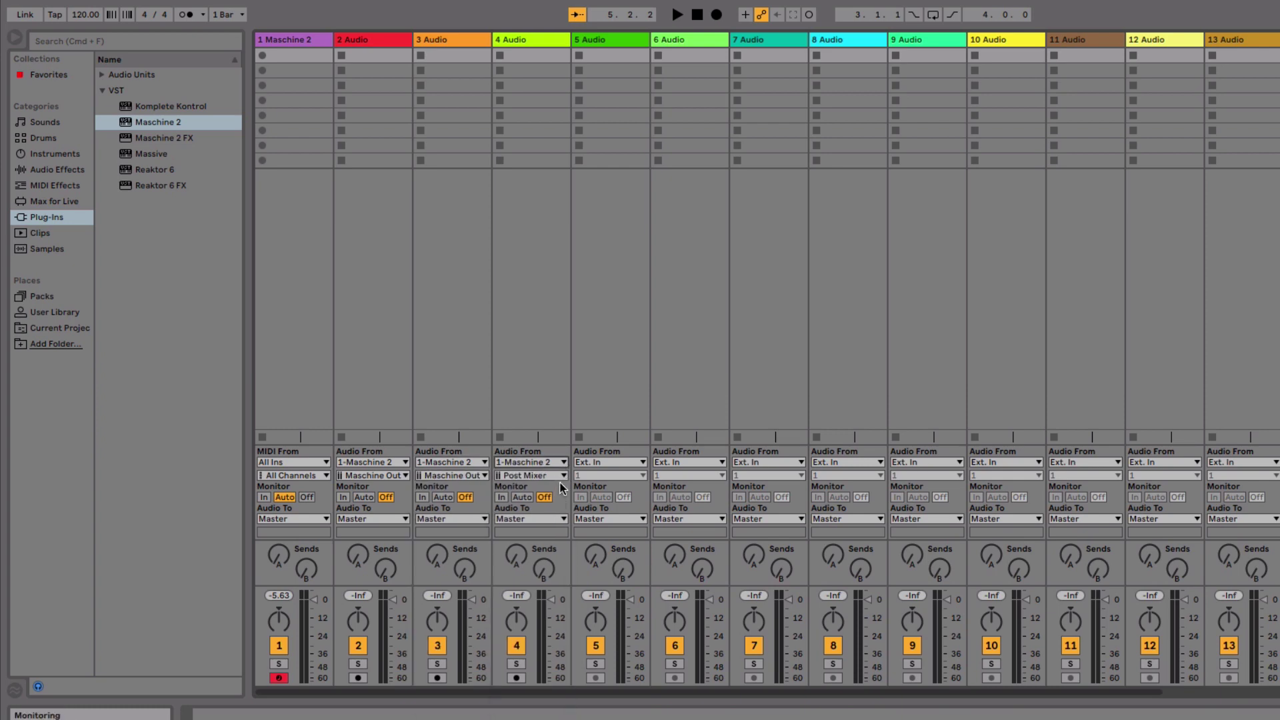
click(562, 475)
click(570, 540)
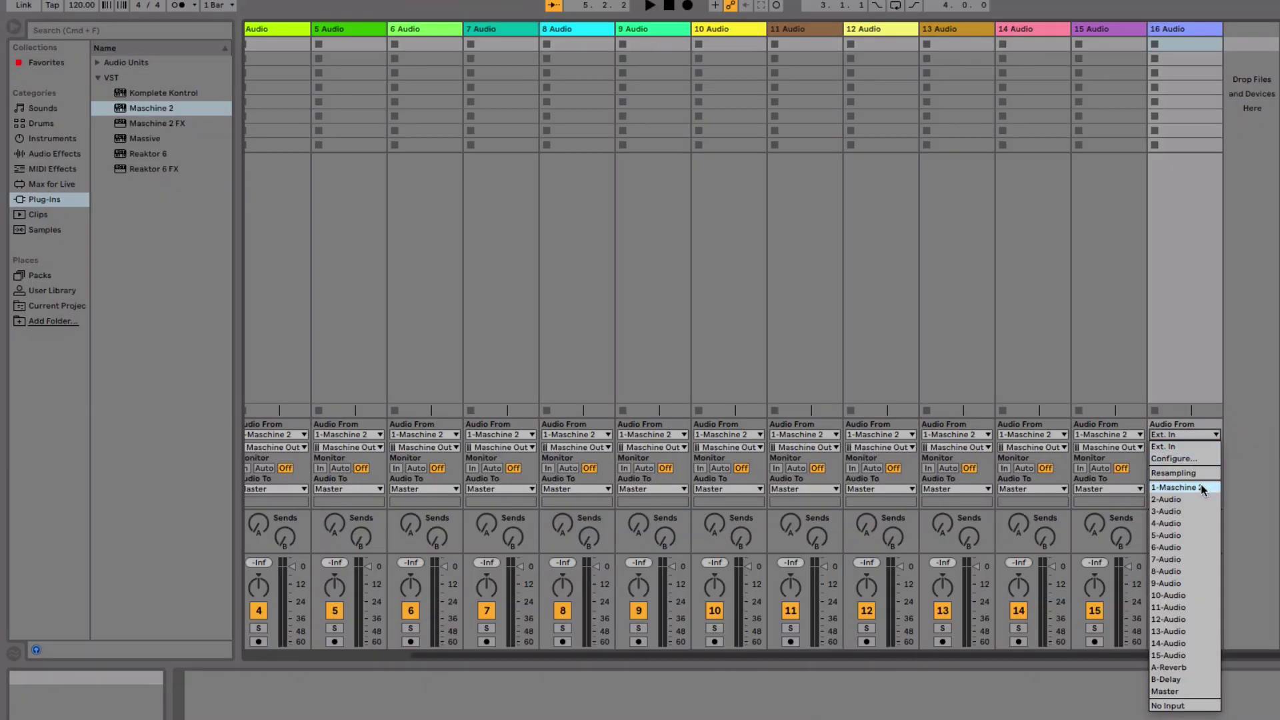
click(1201, 484)
click(1205, 448)
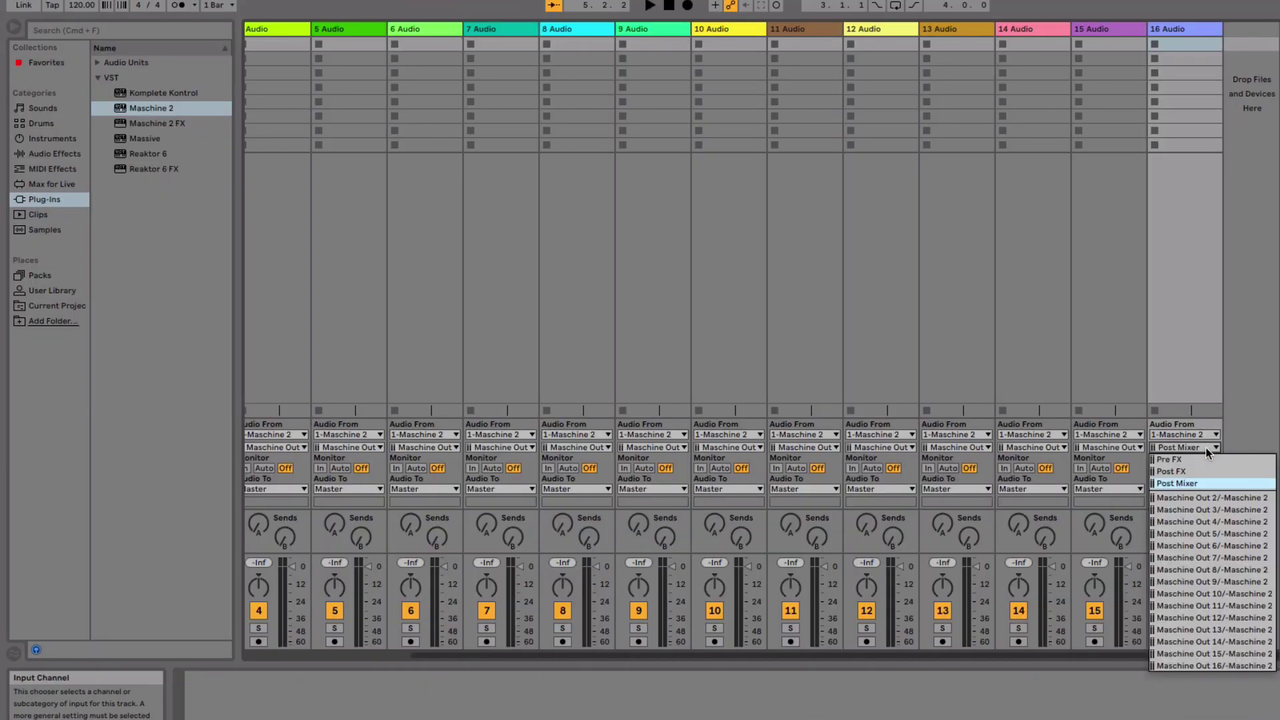
click(1238, 665)
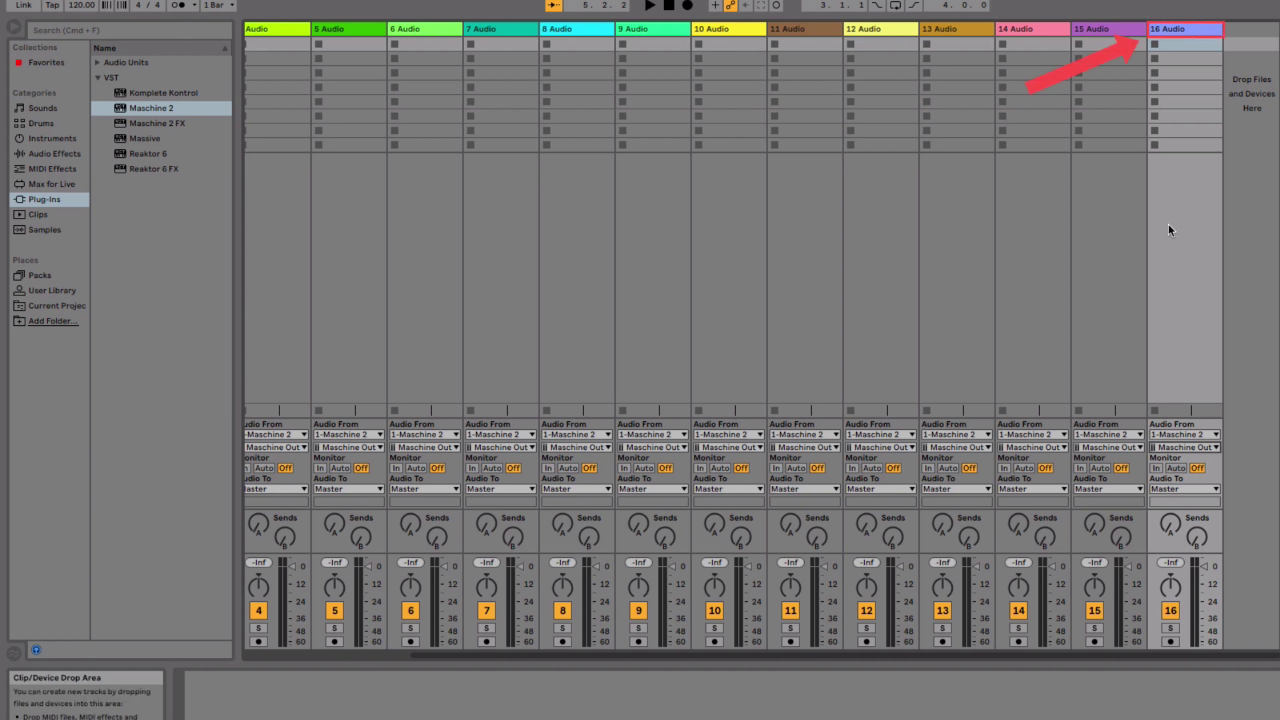
- Select tracks 16 Audio back through 2 Audio, excluding the Maschine 2 track
click(1175, 30)
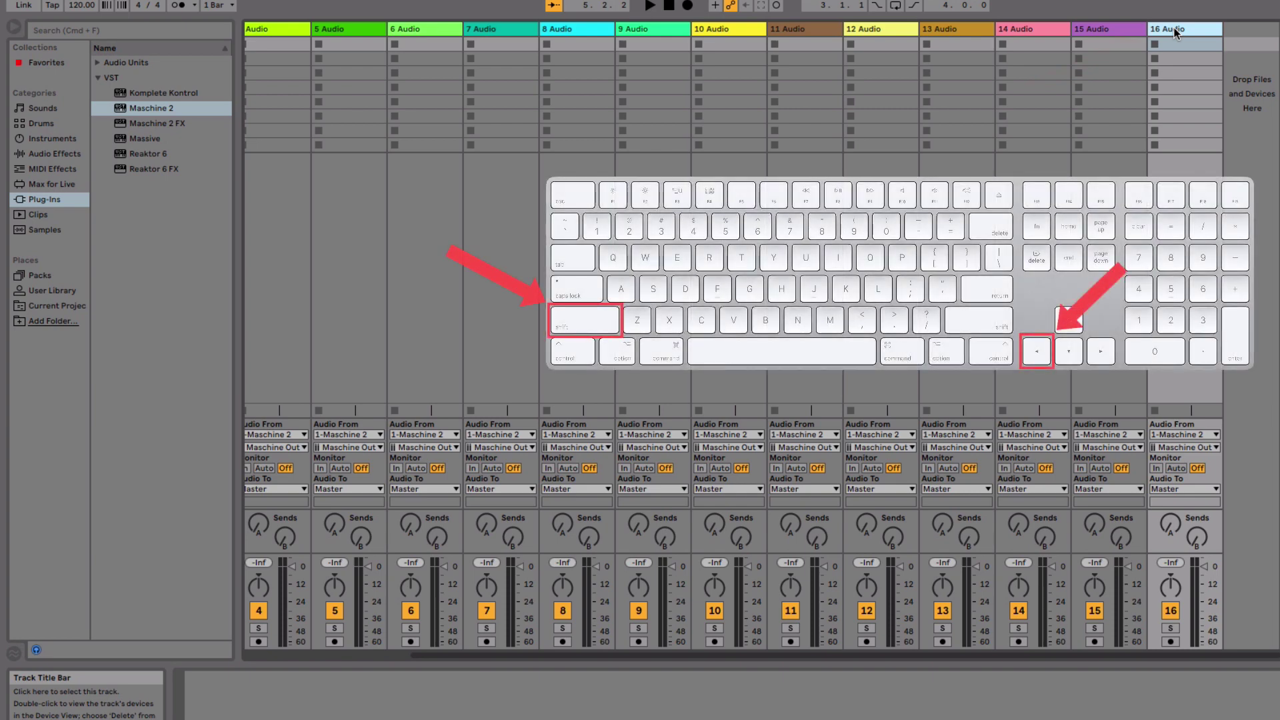
key(shift+Left)
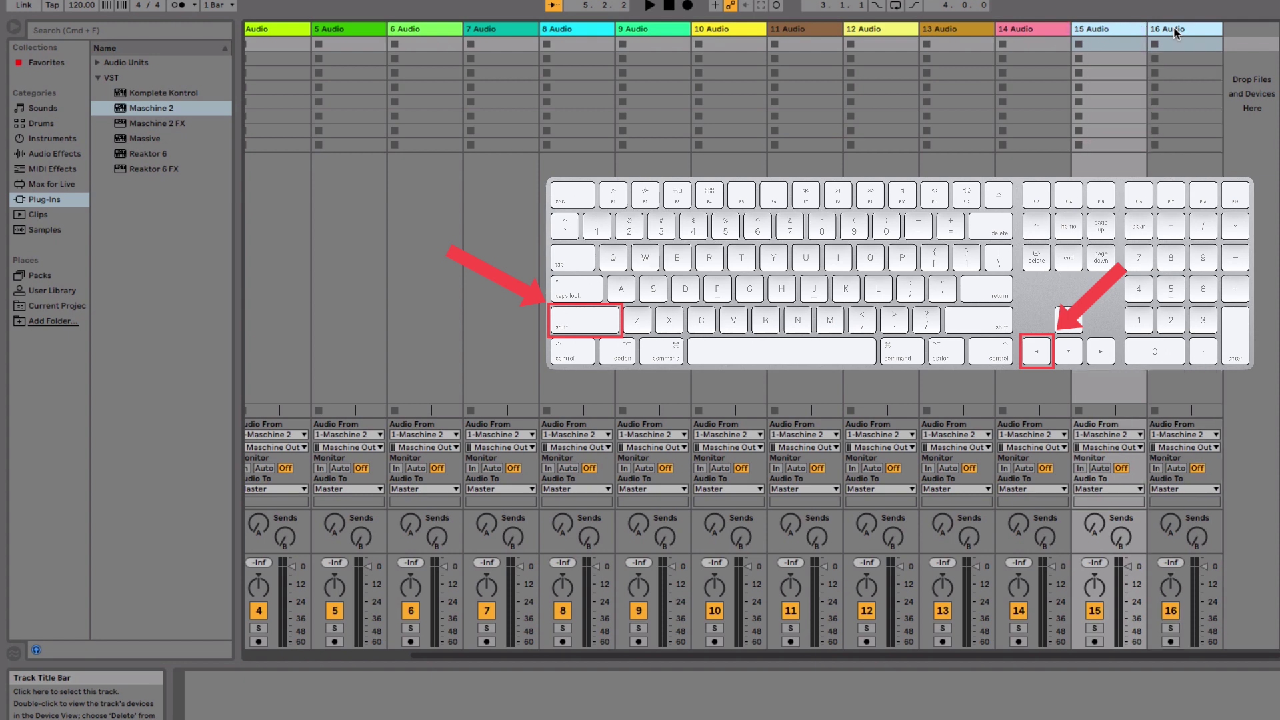
key(shift+Left)
key(shift+Left)
key(shift+Left)
key(shift+Left)
key(shift+Left)
key(shift+Left)
key(shift+Left)
key(shift+Left)
key(shift+Left)
key(shift+Left)
key(shift+Left)
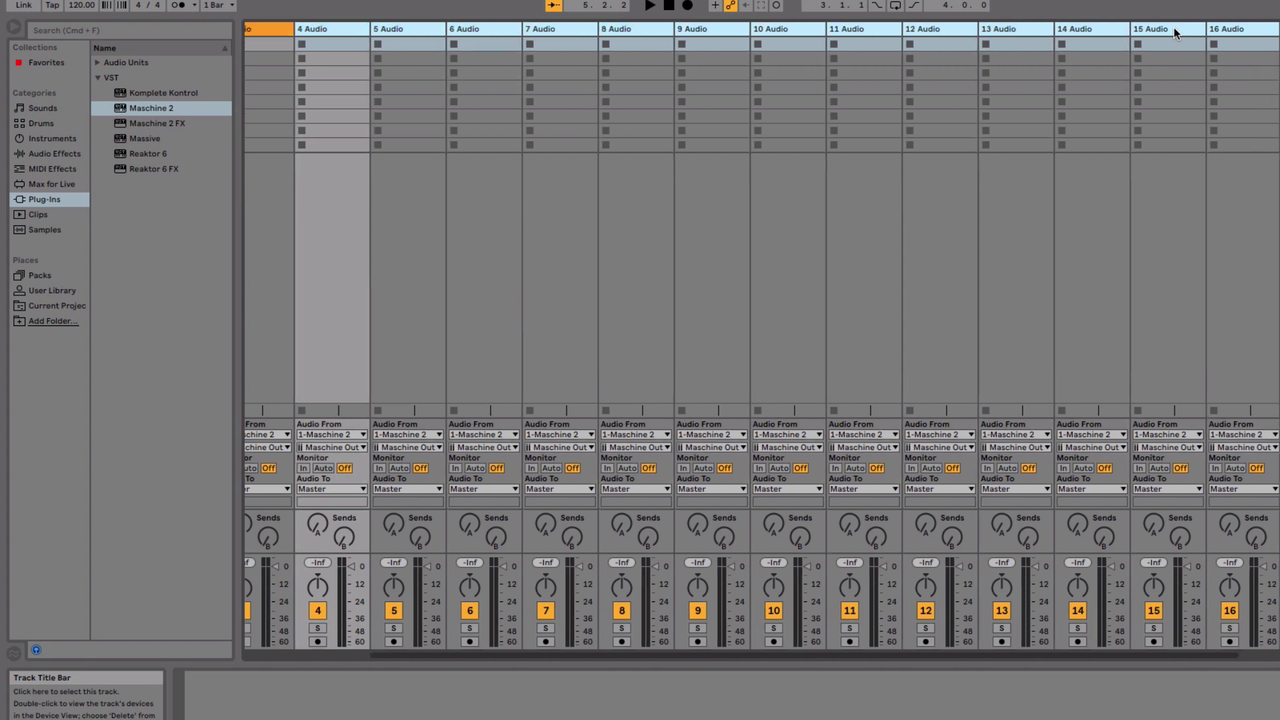
key(shift+Left)
key(shift+Left)
key(shift+Left)
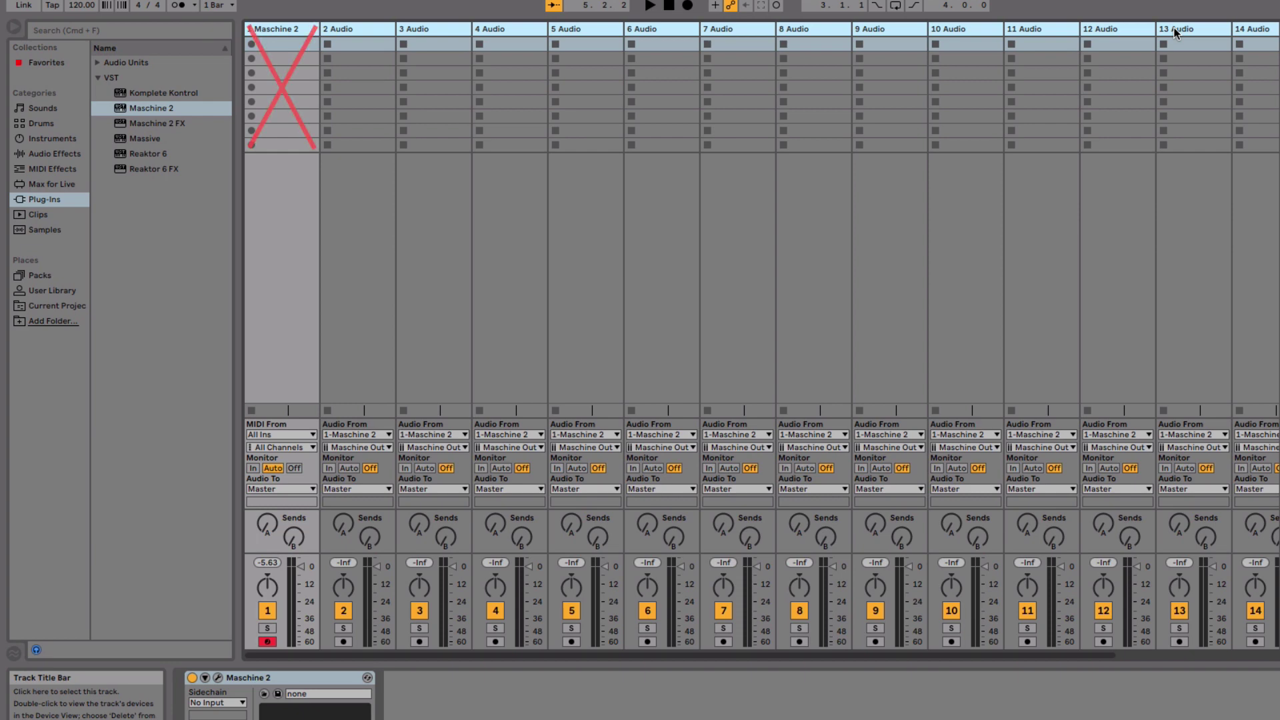
key(shift+Right)
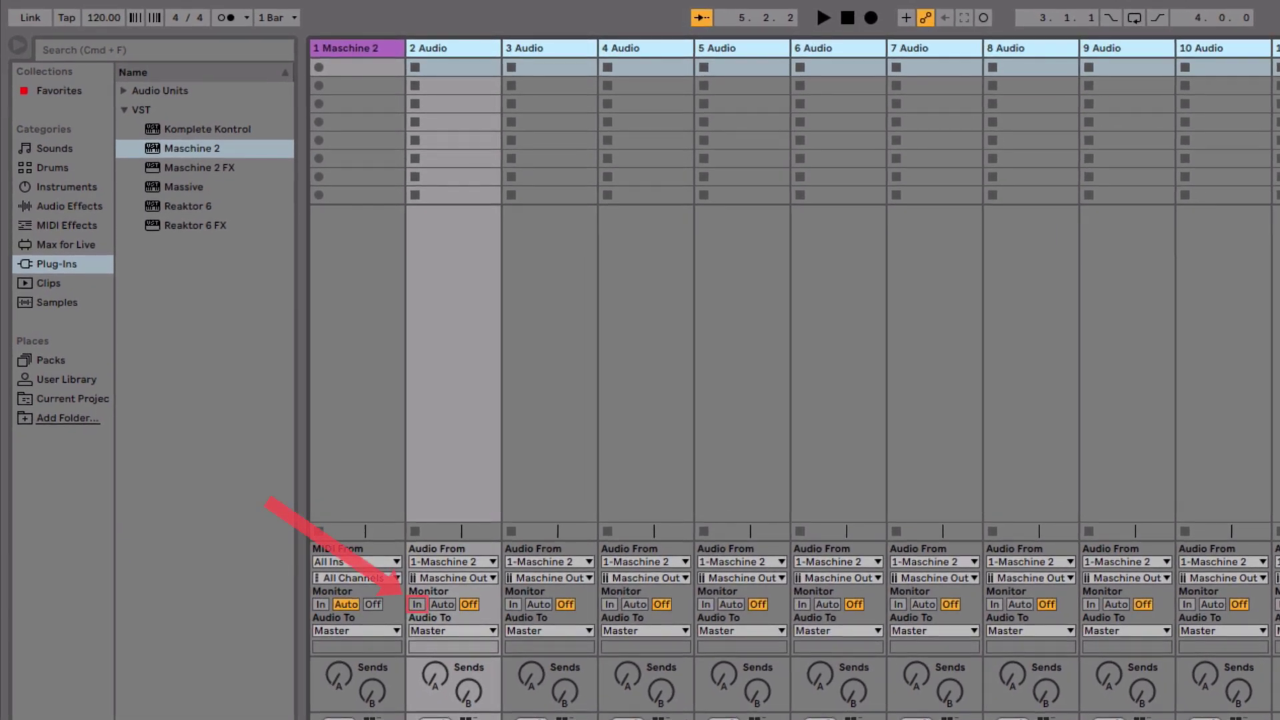
- Set Monitor to In on audio tracks 2–16, then select only track 3
click(418, 605)
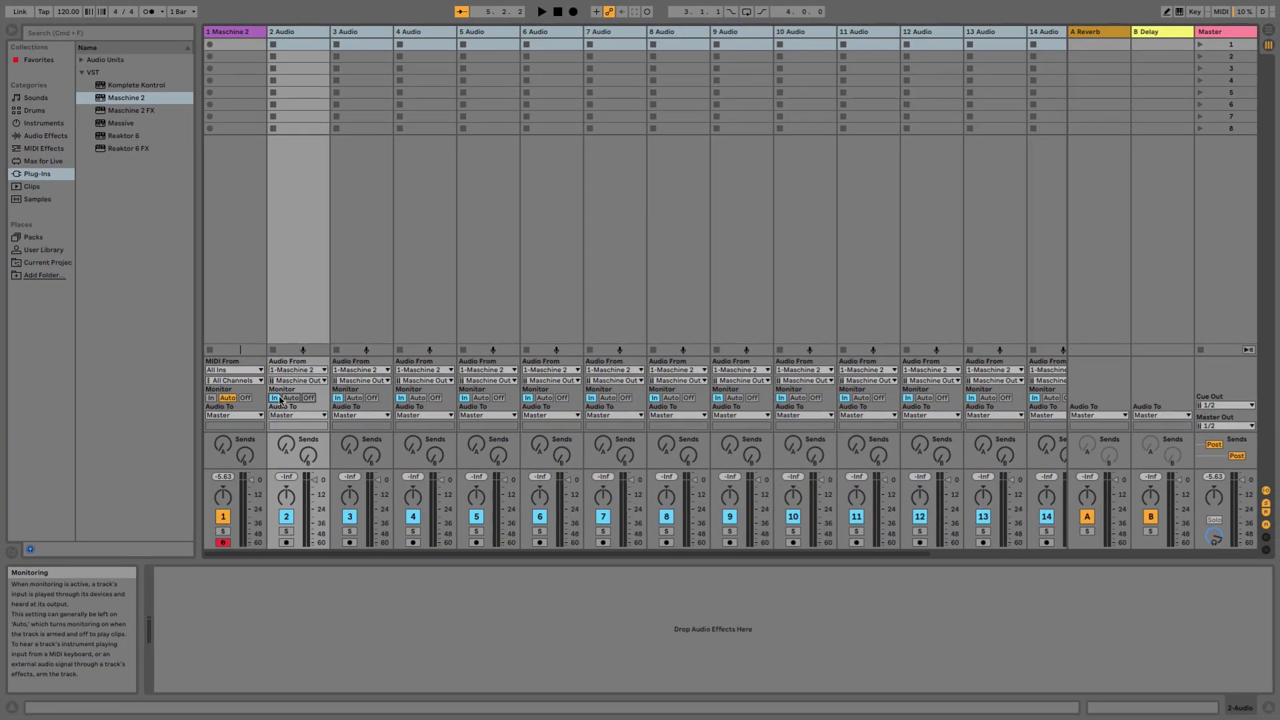
click(355, 305)
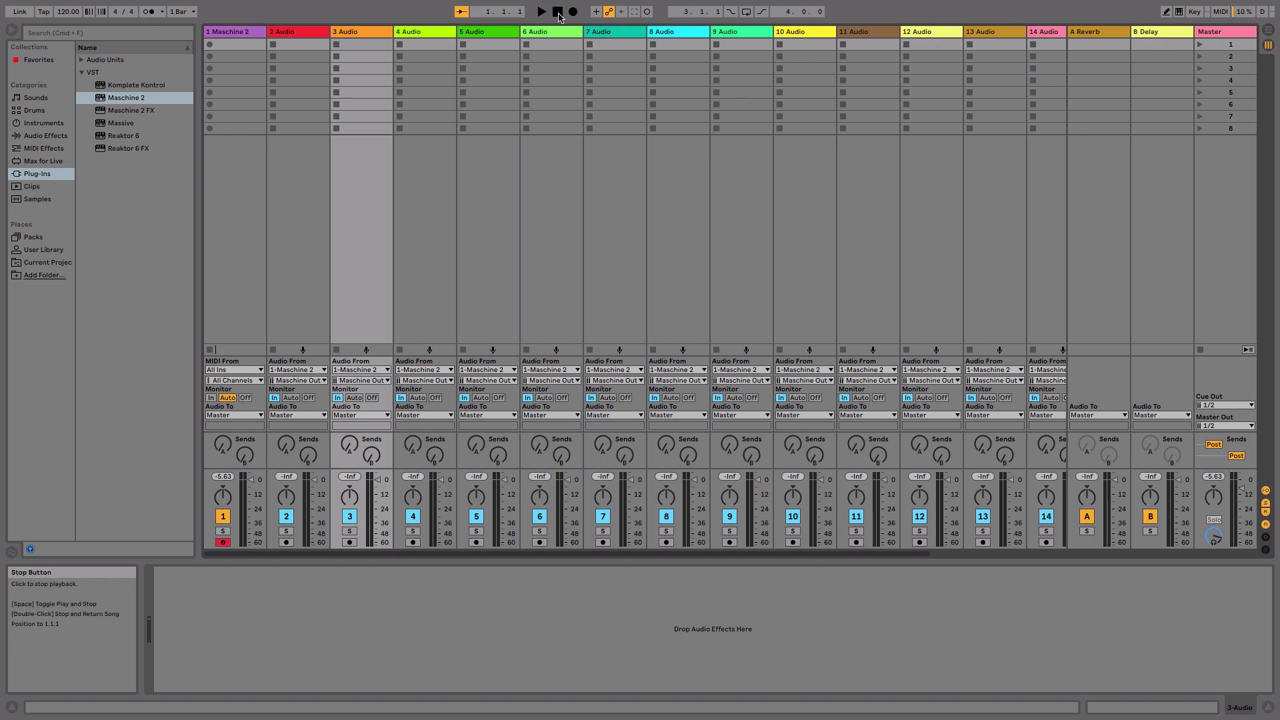
- Start playback and solo track 2 to hear its drum sound alone
click(541, 12)
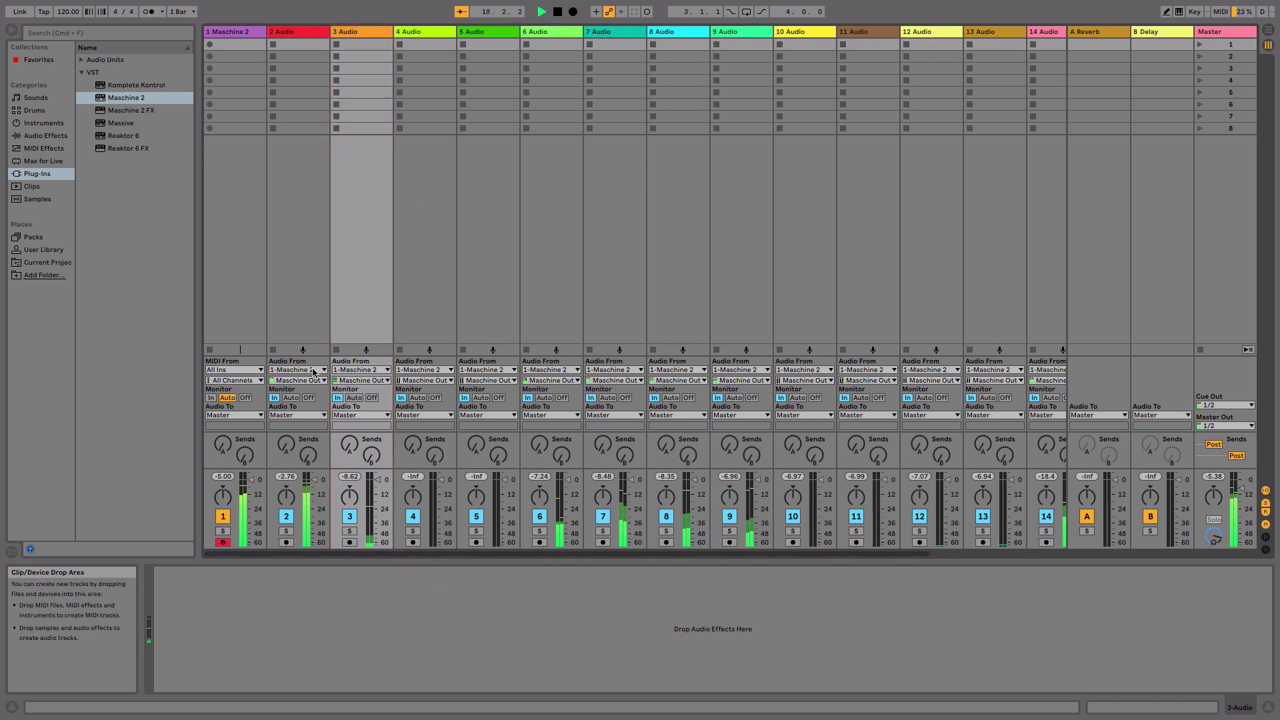
click(287, 531)
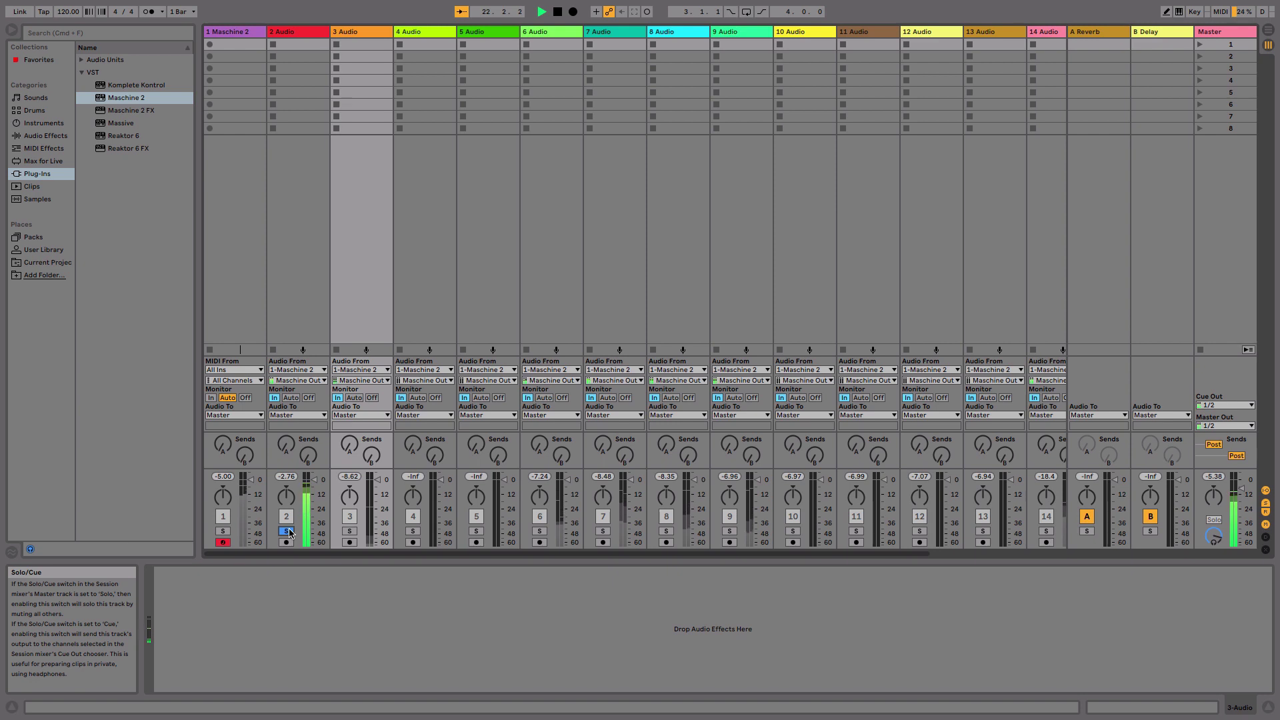
- Un-solo and select track 2, and stop playback
click(287, 532)
click(282, 176)
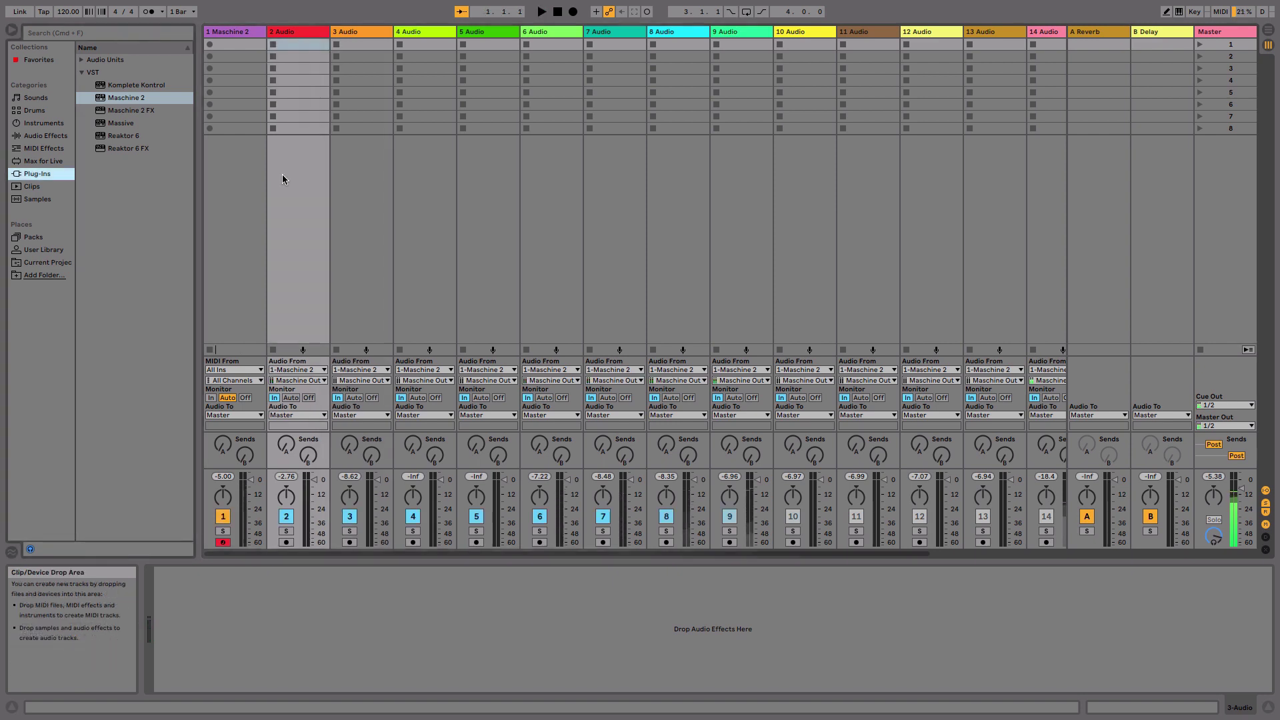
key(space)
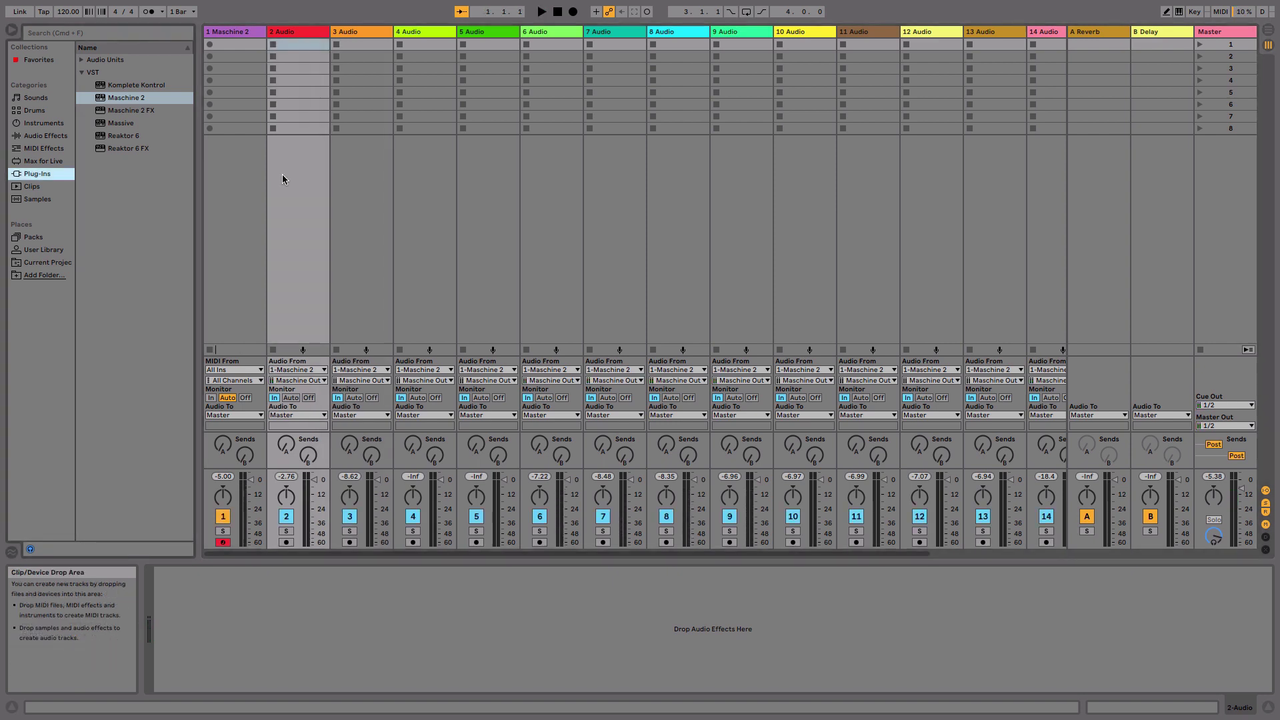
- Add Reverb to track 2 with 5.96 s decay, then compare it bypassed and active during playback
click(45, 136)
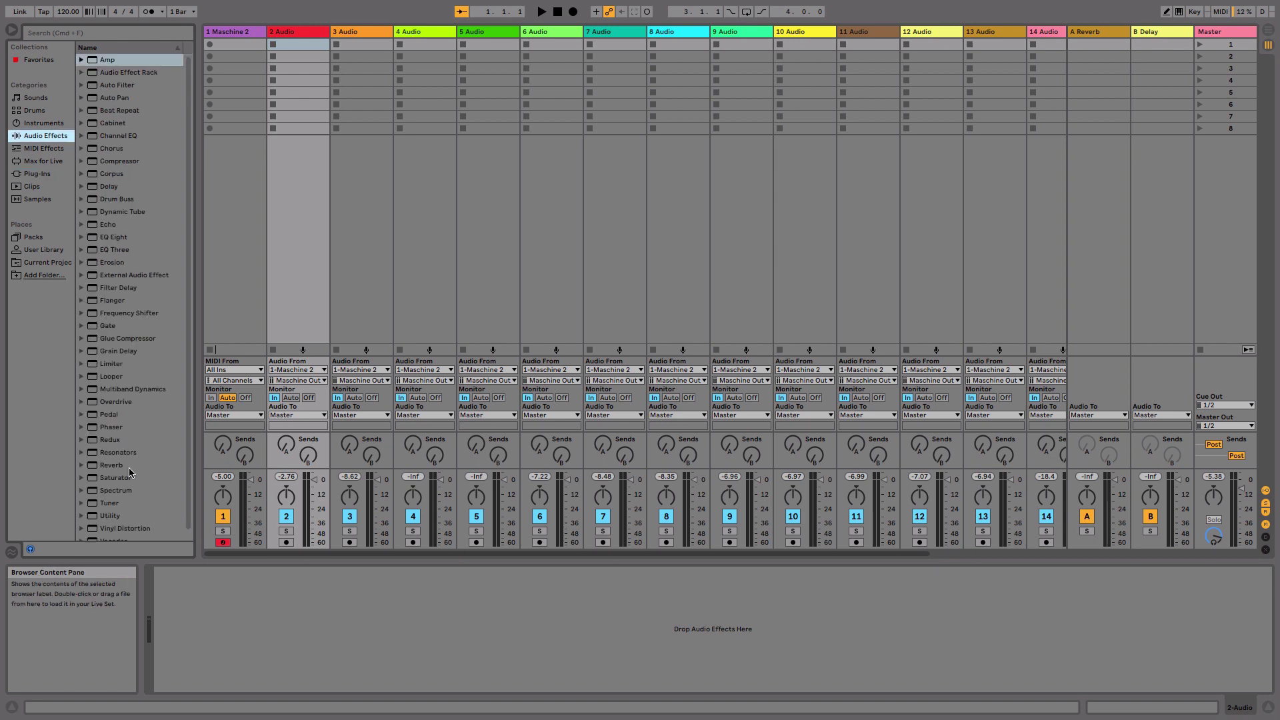
drag(129, 468, 304, 169)
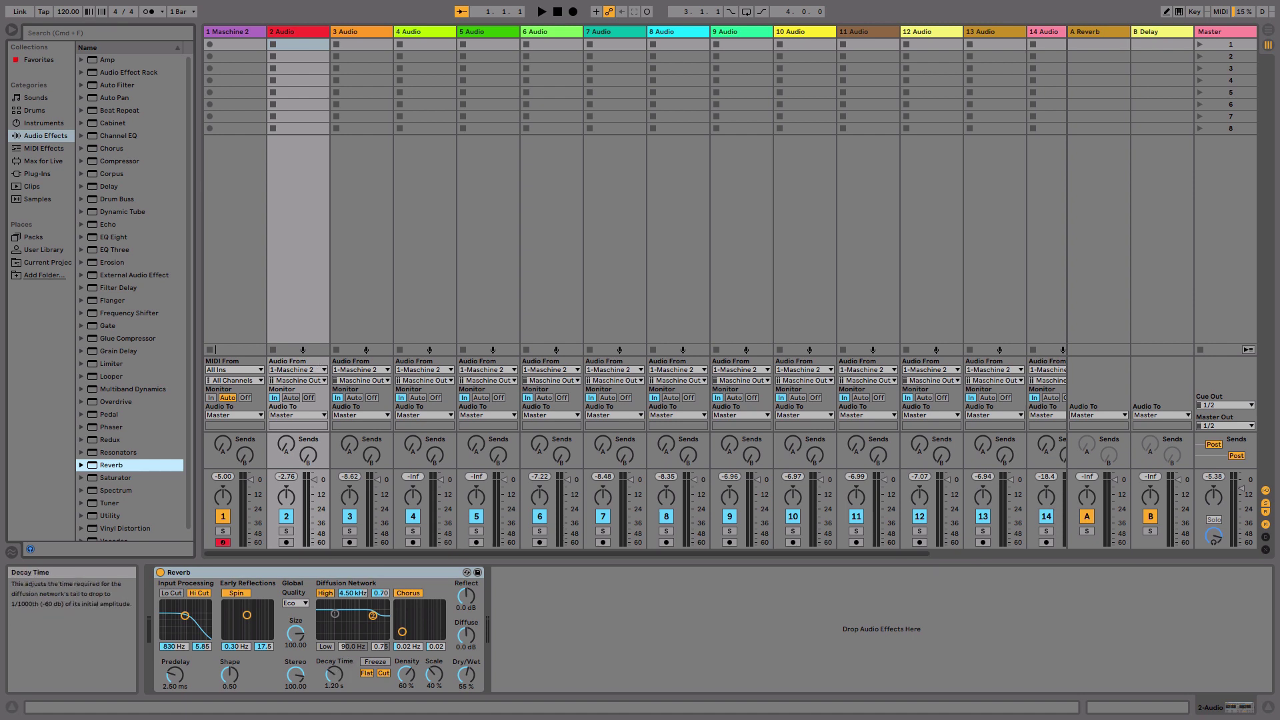
drag(340, 672, 340, 633)
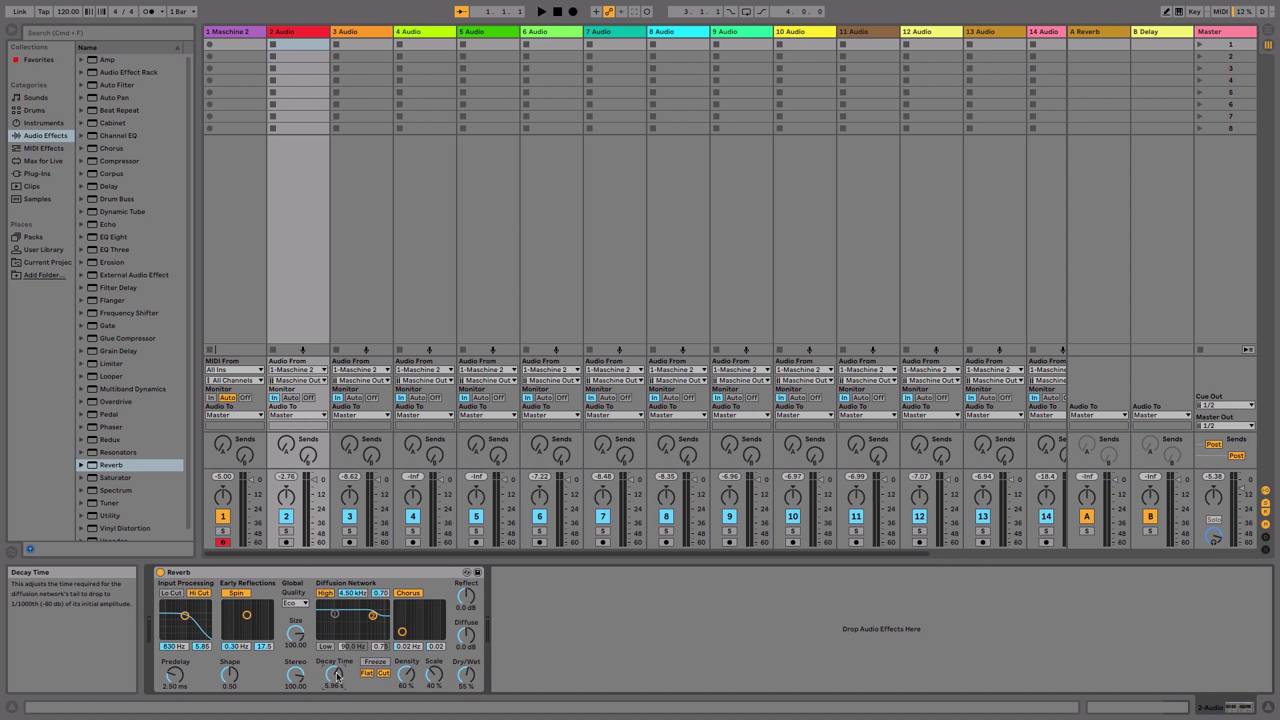
key(space)
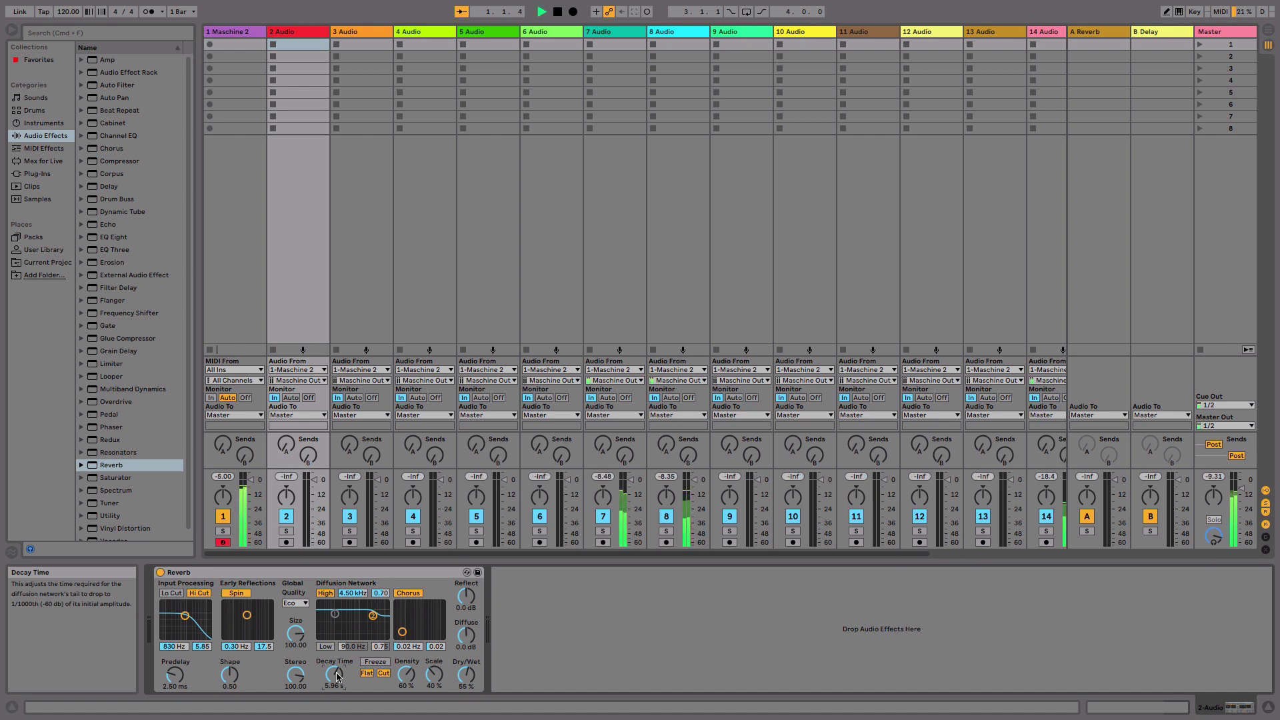
click(160, 572)
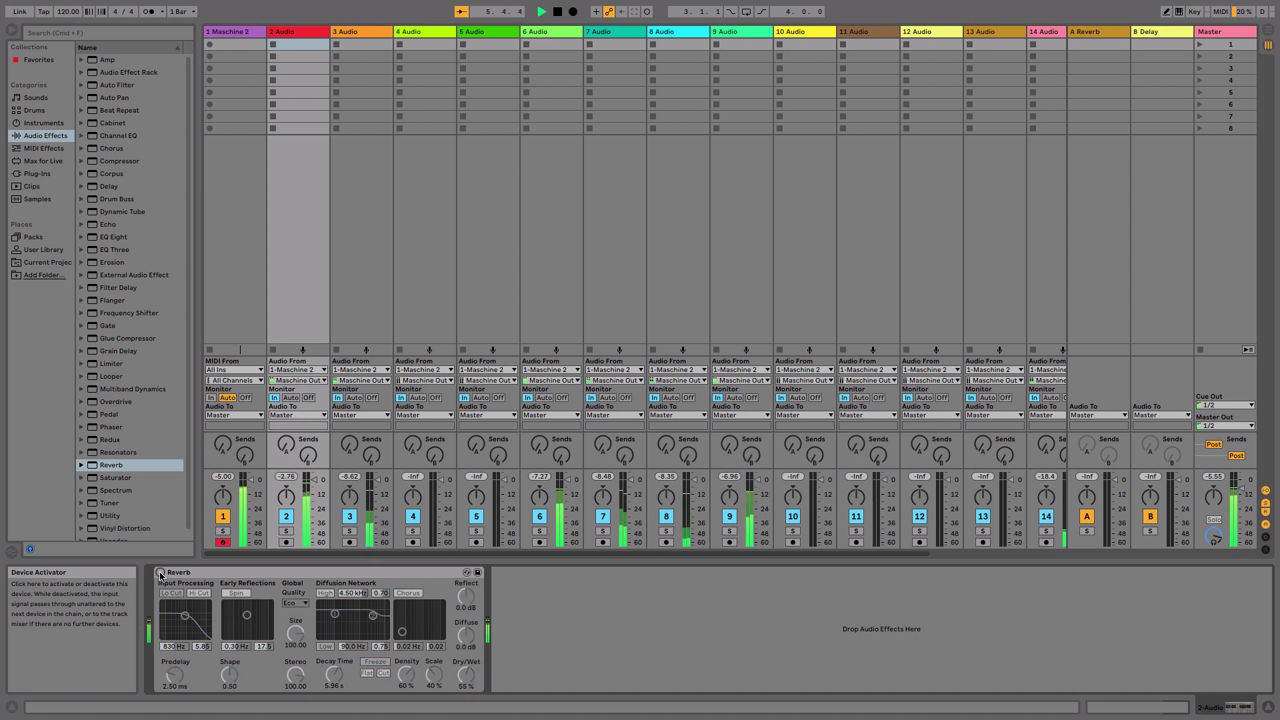
click(160, 573)
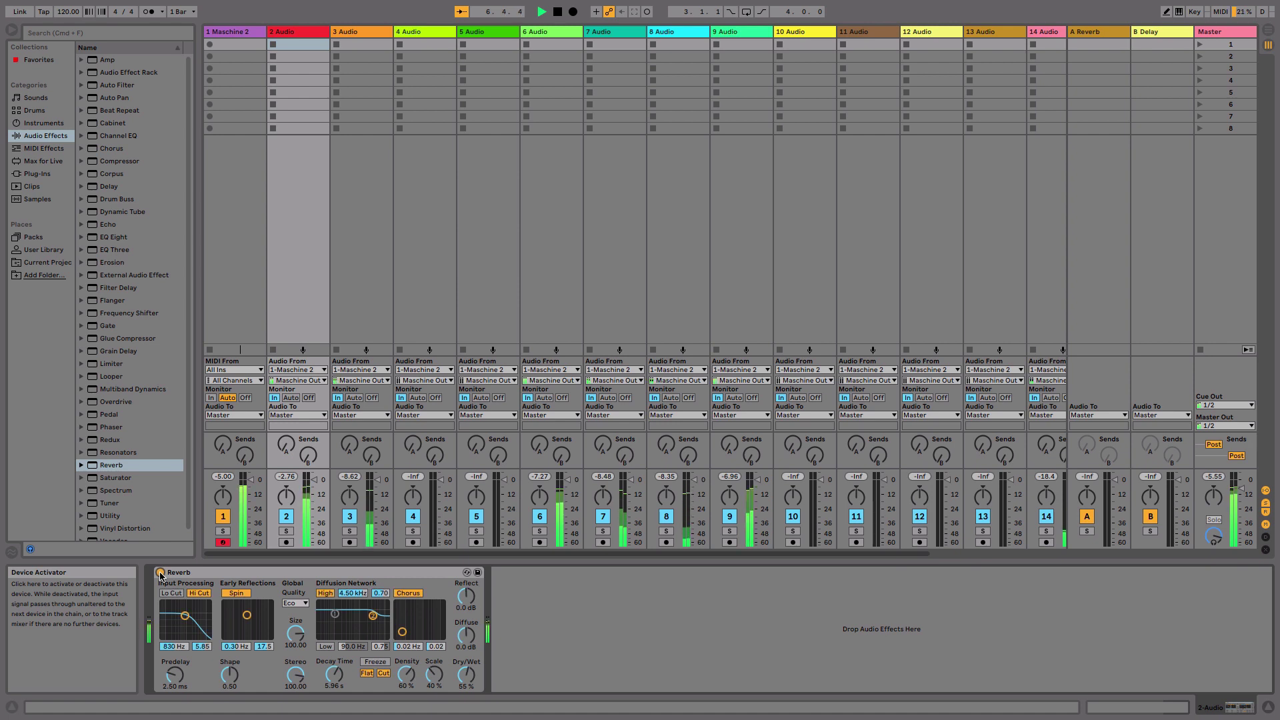